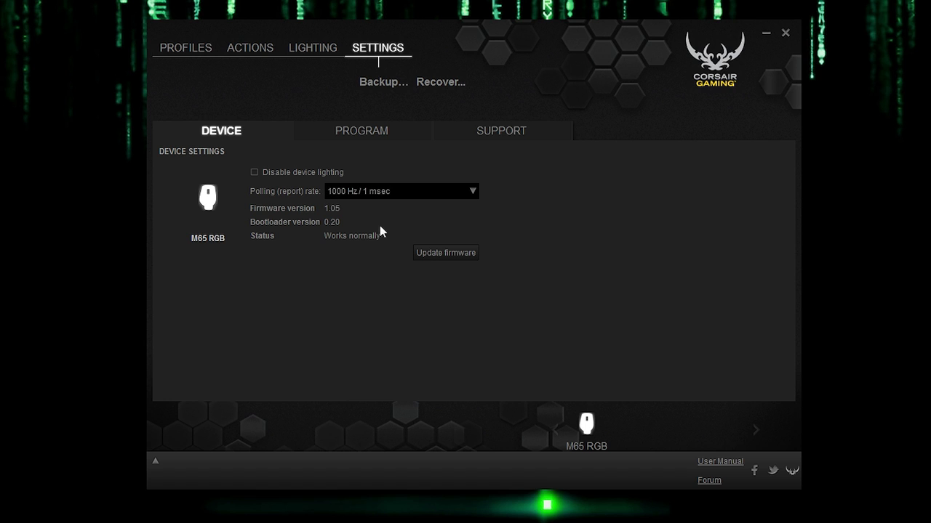
- Keep the polling rate at 1000 Hz / 1 msec and view the Program settings page
click(447, 194)
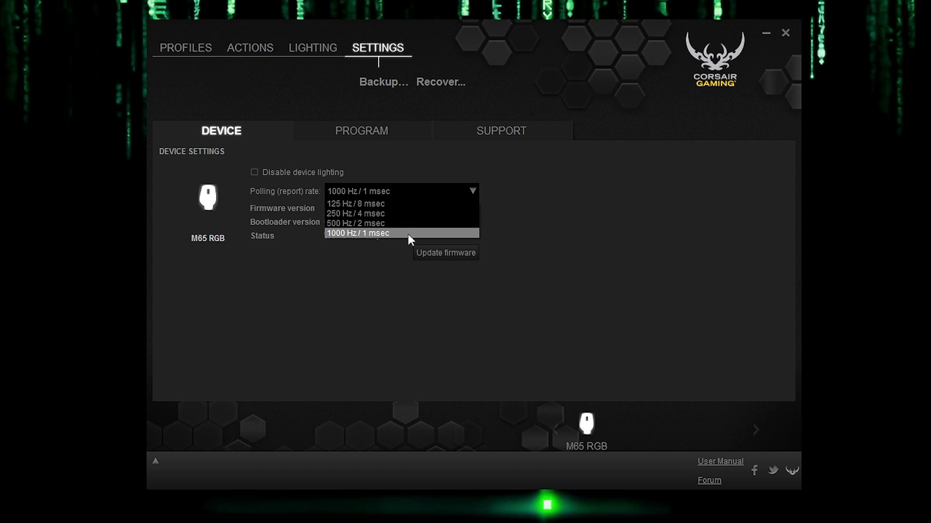
click(639, 238)
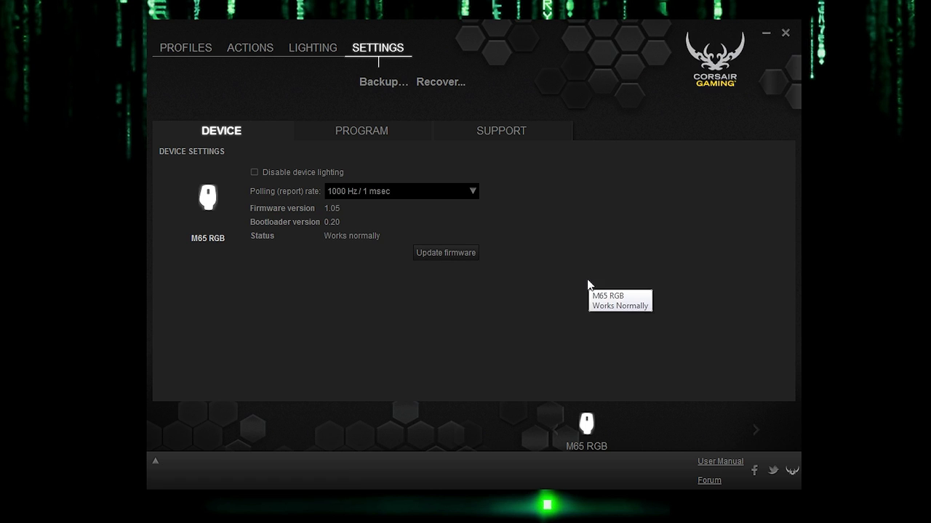
click(386, 133)
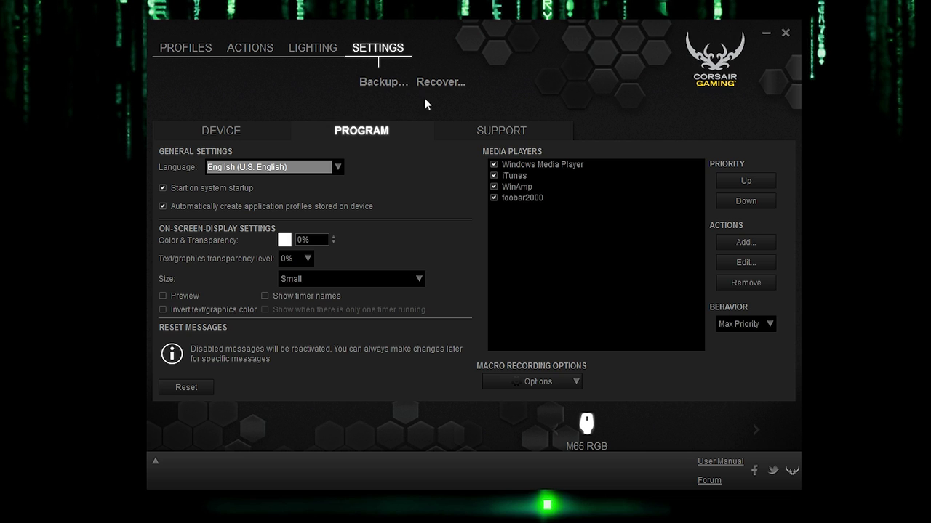
- Review the Support system information, then start a new effect from the Lighting list
click(500, 132)
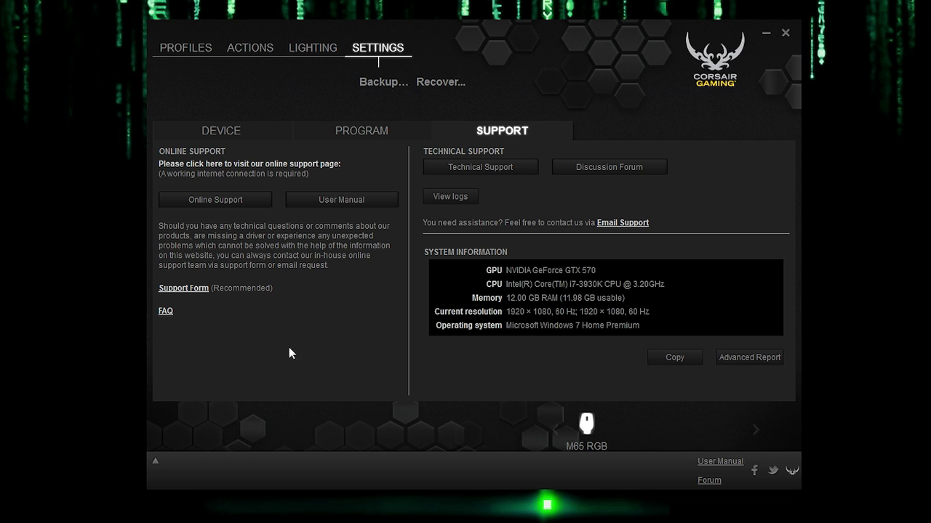
click(311, 50)
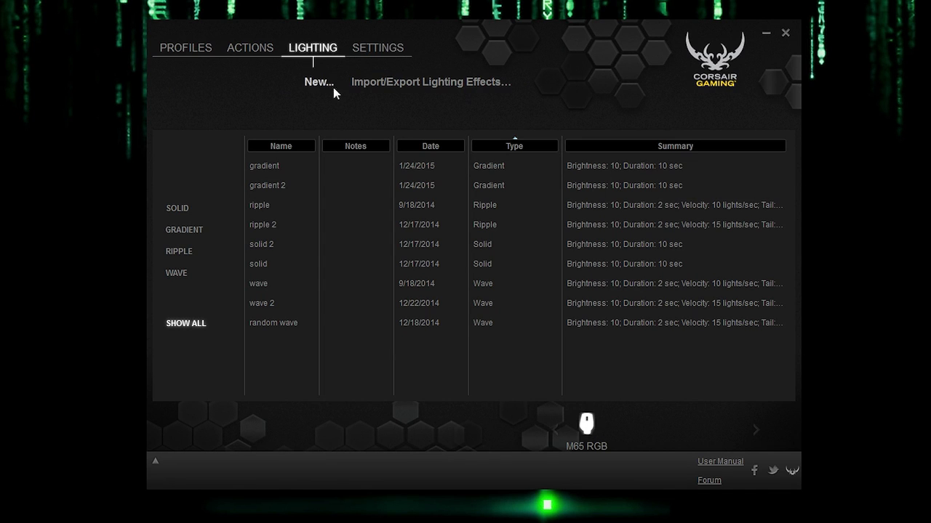
click(320, 82)
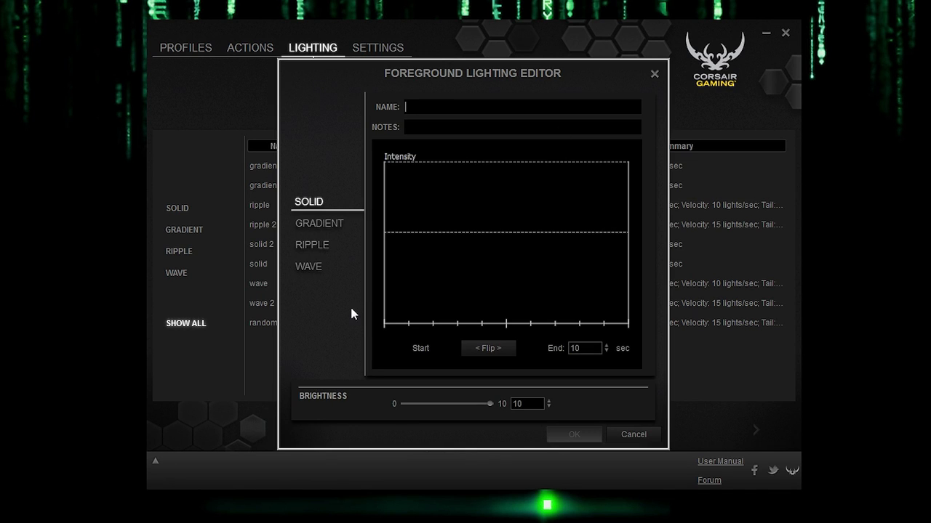
- Make the new effect a Ripple type and name it 'Ripple 3'
click(326, 242)
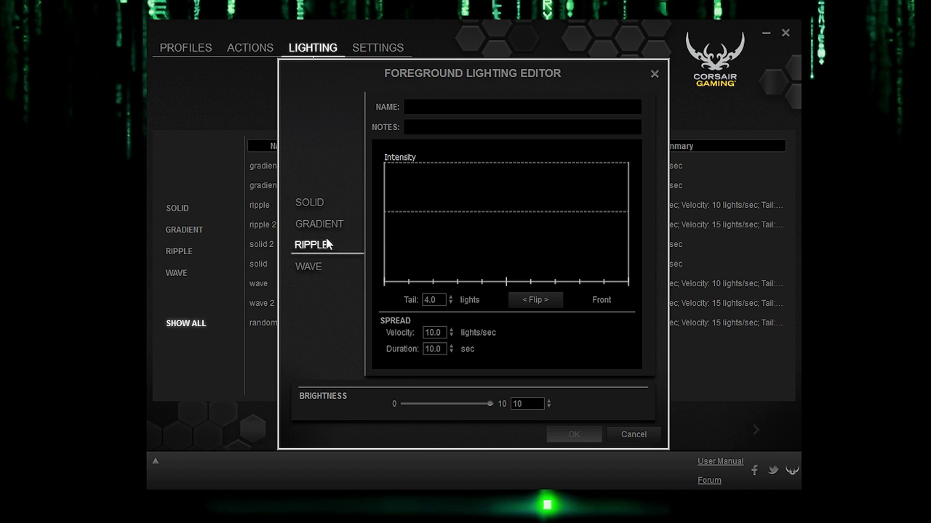
click(322, 269)
click(328, 241)
click(461, 106)
text(Ripple 3)
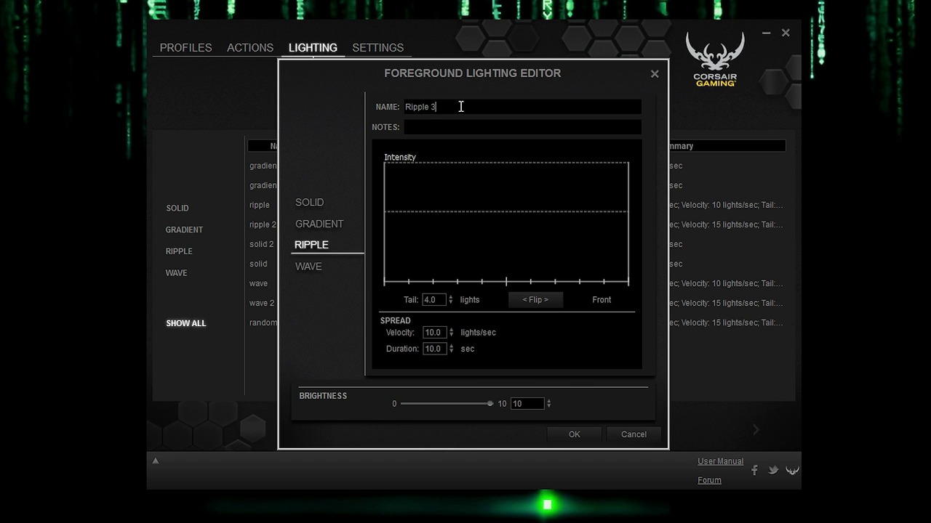
- Add five points along the Intensity curve
right_click(451, 190)
click(481, 200)
right_click(487, 196)
click(508, 207)
right_click(490, 160)
click(510, 169)
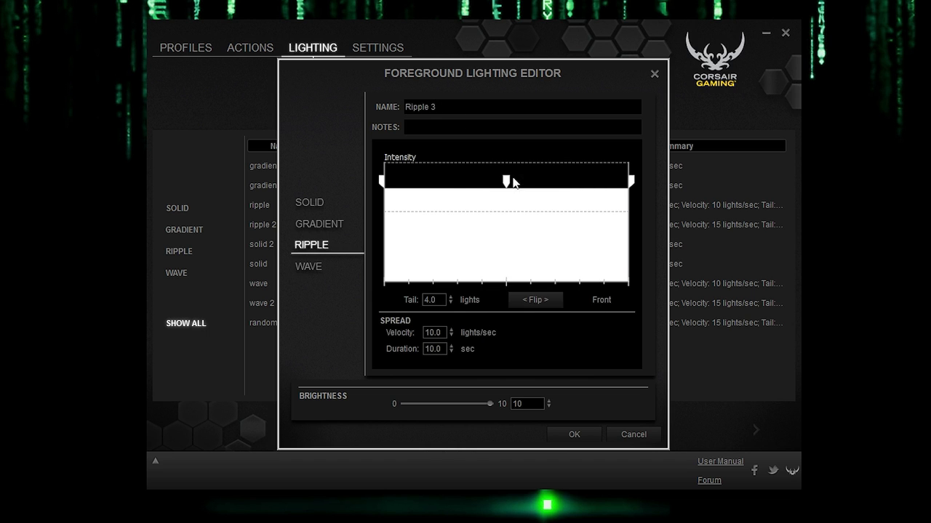
right_click(458, 181)
click(518, 188)
right_click(537, 176)
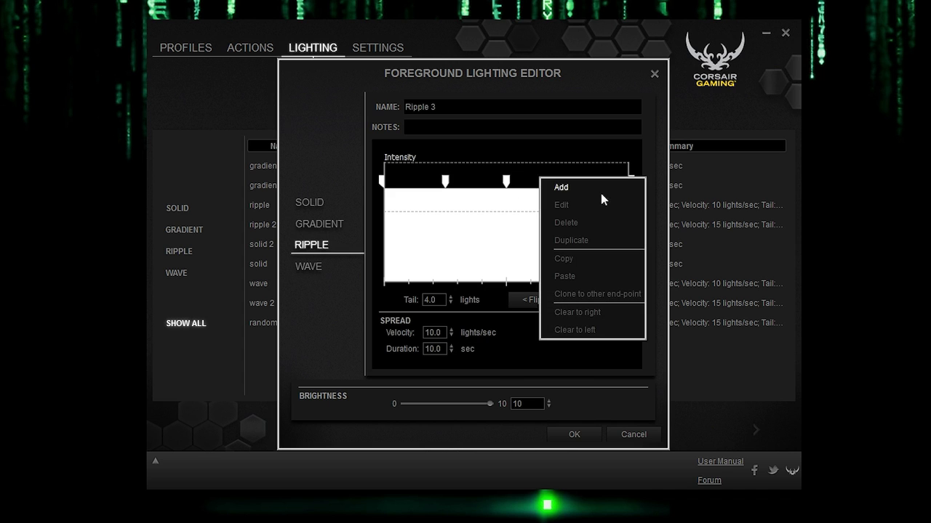
click(600, 192)
- Pull the second and fourth intensity points down to form two dips
drag(445, 190, 453, 275)
drag(567, 182, 565, 237)
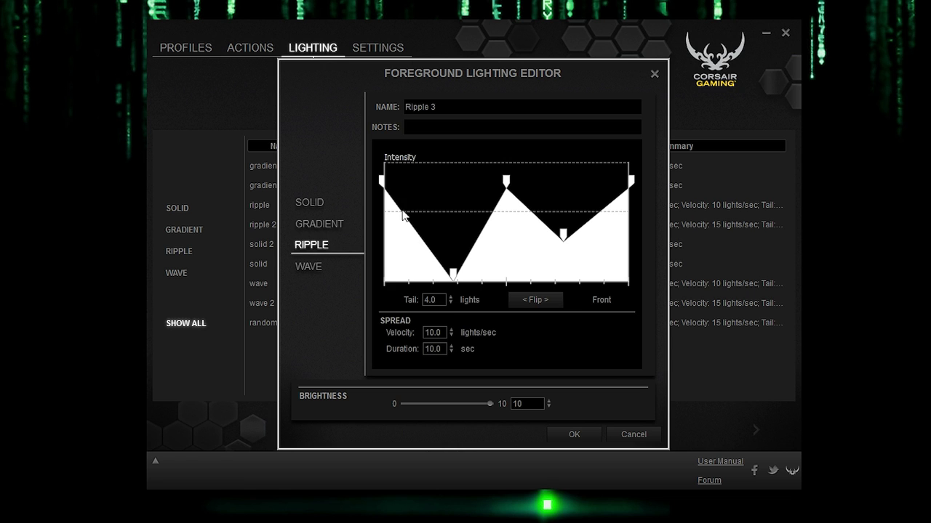
right_click(384, 186)
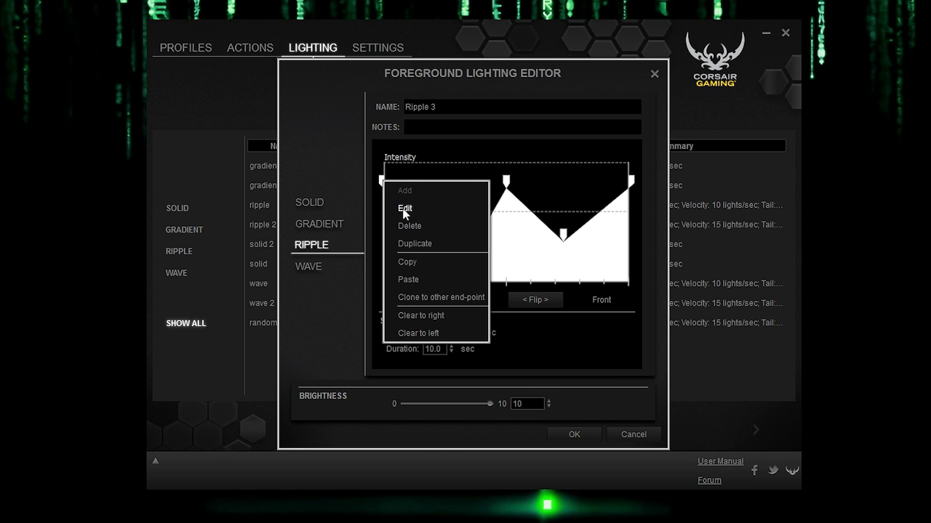
- Colour the leftmost point blue and the lowest point light yellow
click(405, 207)
click(513, 154)
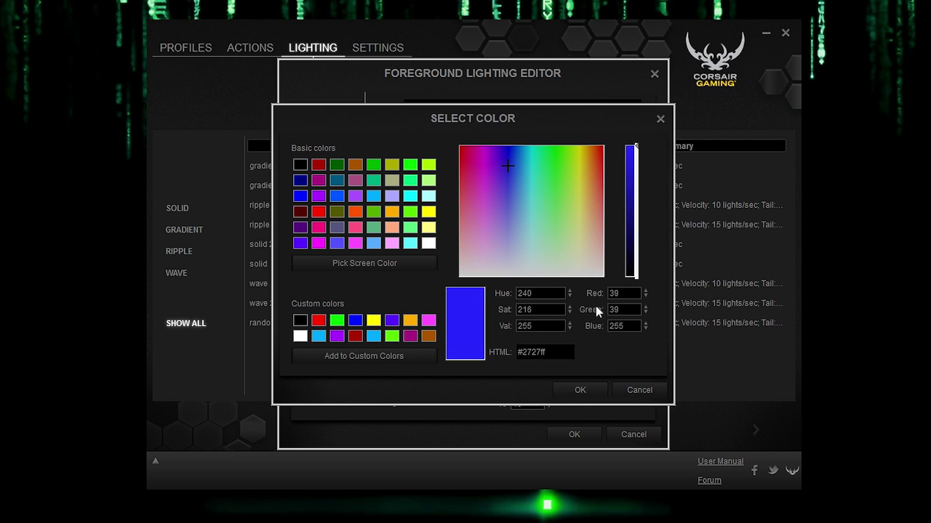
click(598, 394)
right_click(453, 275)
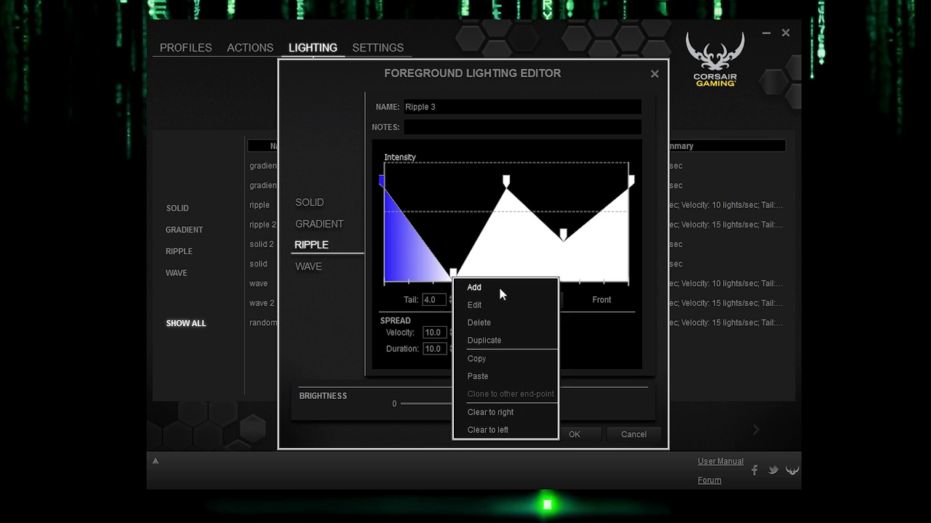
click(493, 303)
click(576, 219)
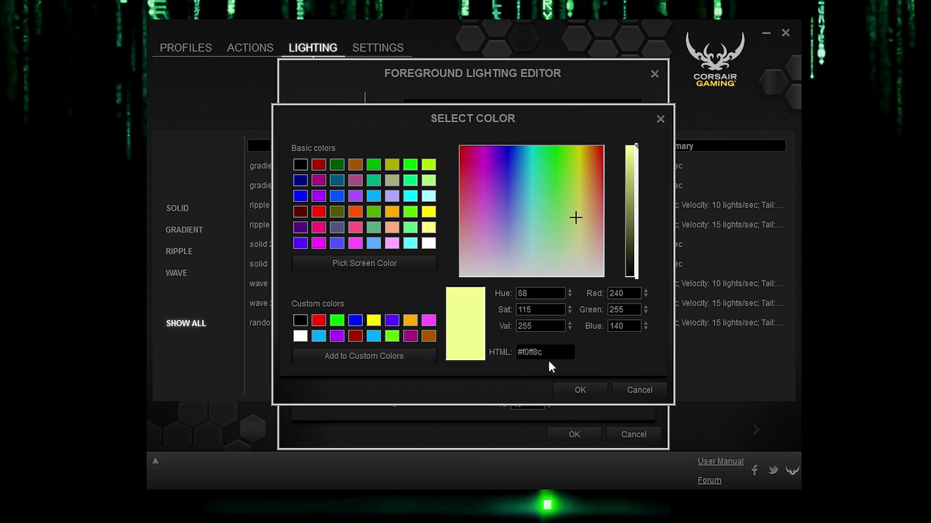
click(579, 390)
- Colour the middle peak point pink and the shallow dip point red
right_click(505, 182)
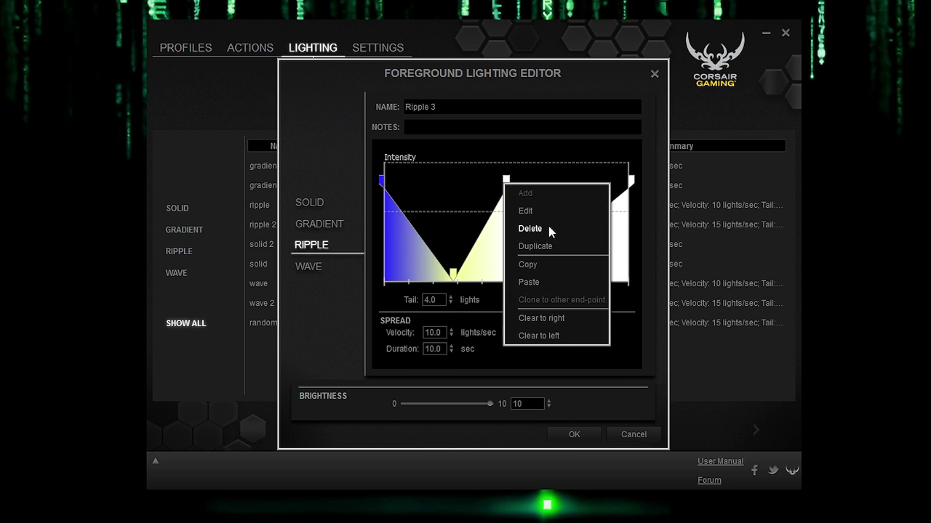
click(550, 212)
click(471, 198)
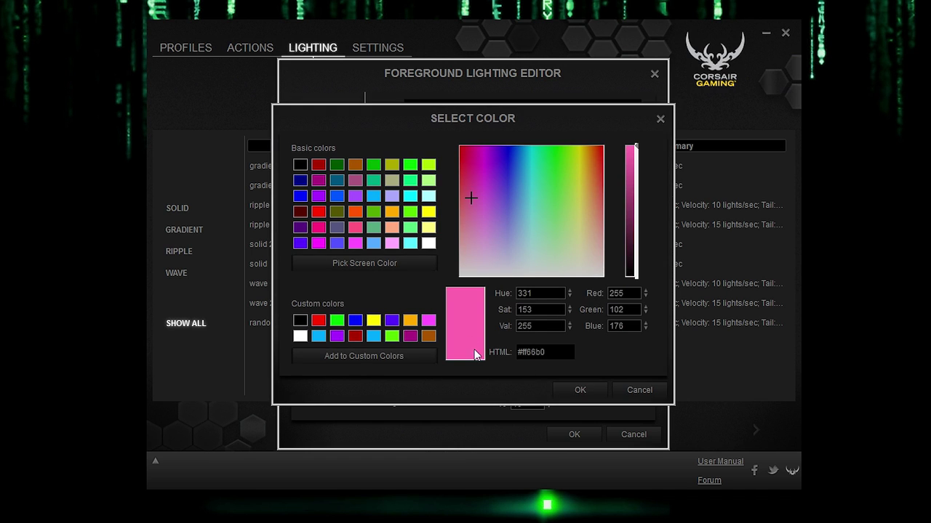
click(579, 390)
right_click(562, 240)
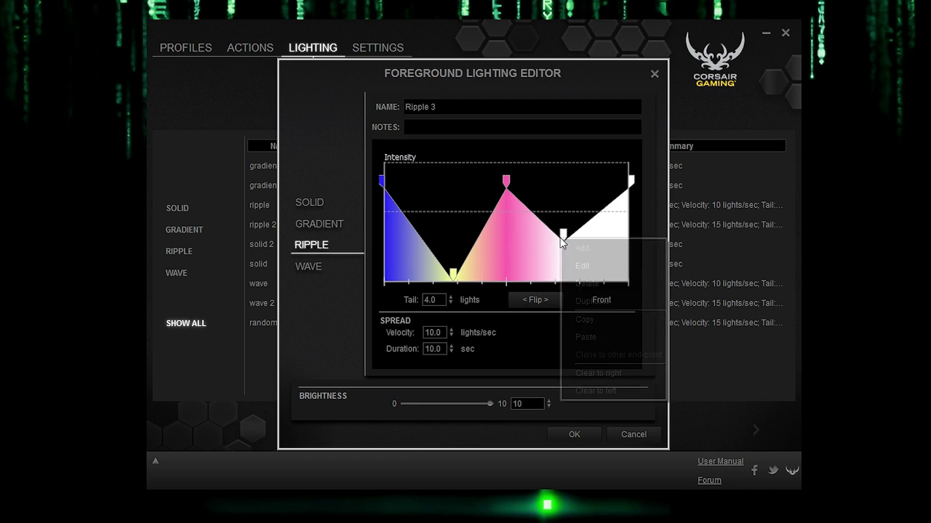
click(587, 262)
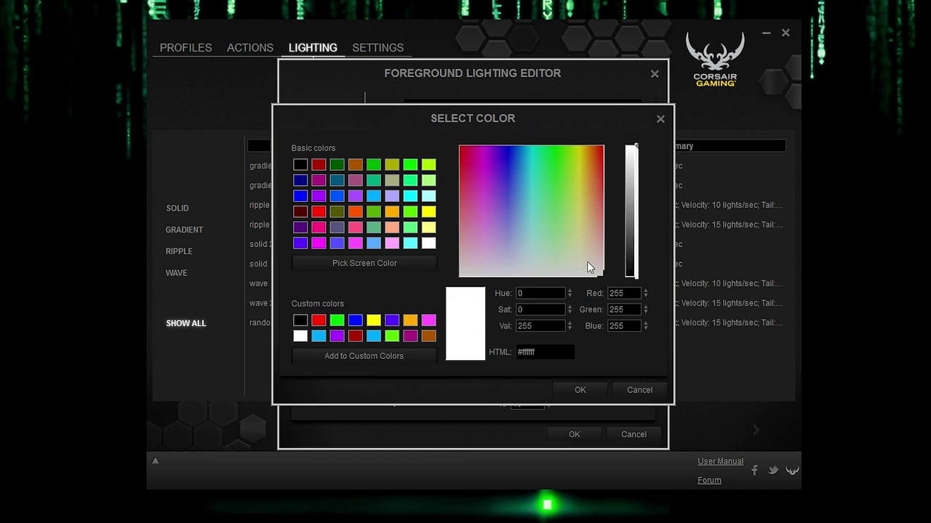
click(601, 154)
click(593, 387)
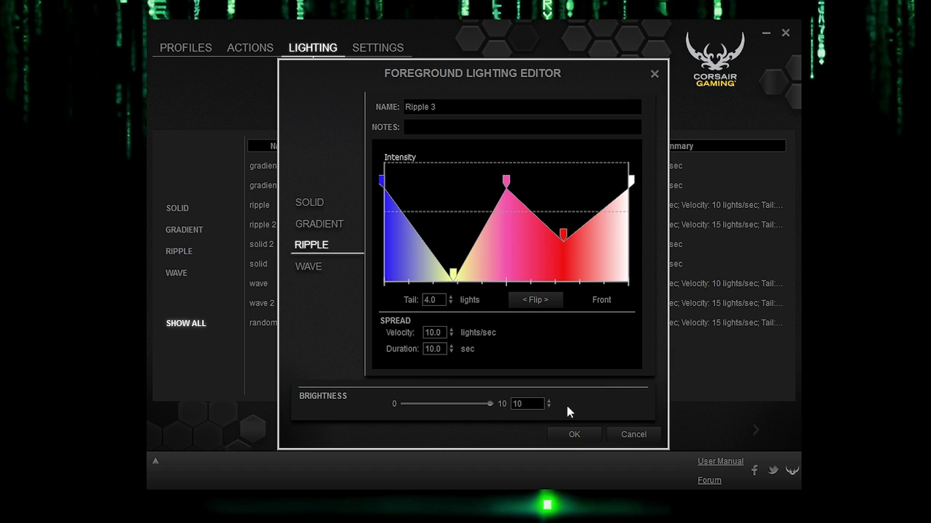
- Colour the rightmost point green and close the lighting editor
right_click(631, 181)
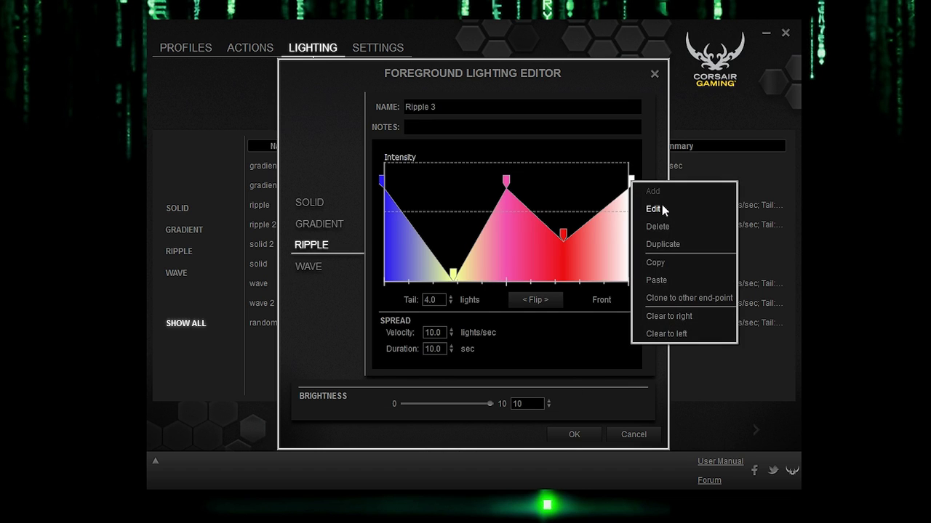
click(653, 208)
click(546, 167)
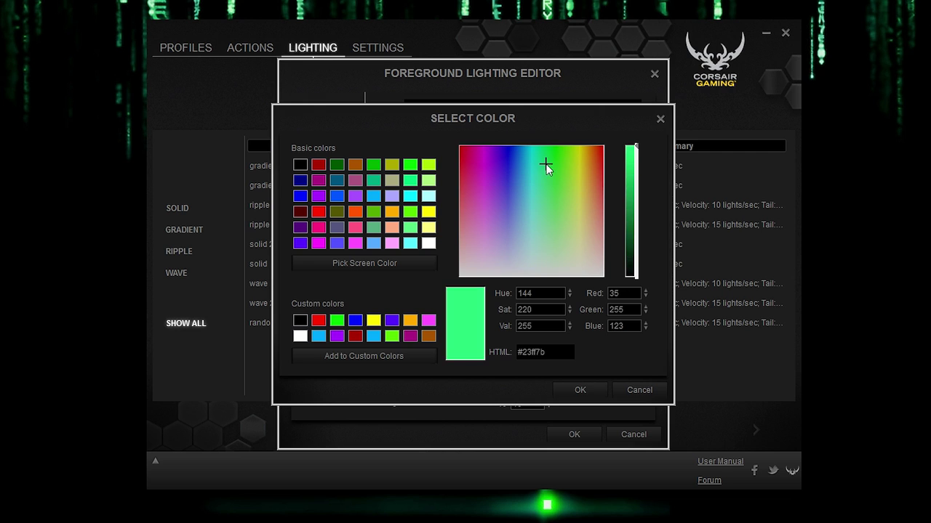
click(579, 389)
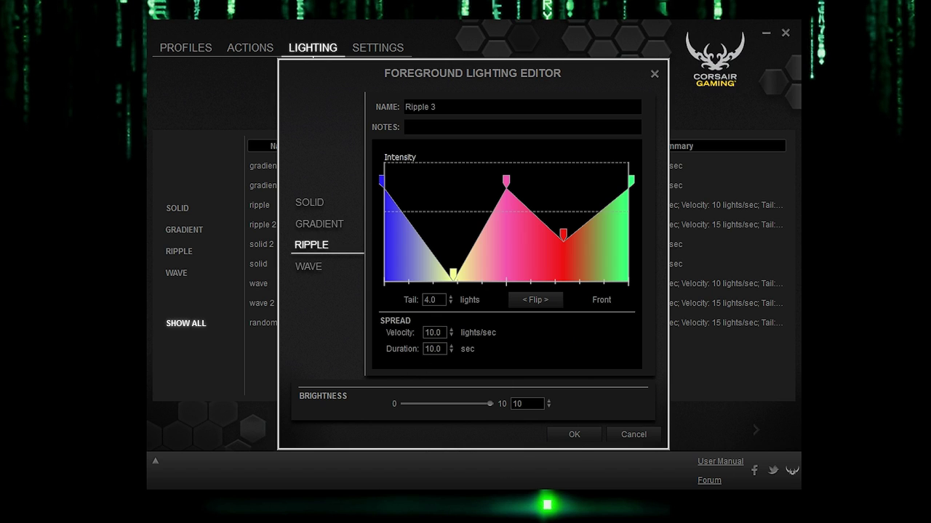
click(637, 436)
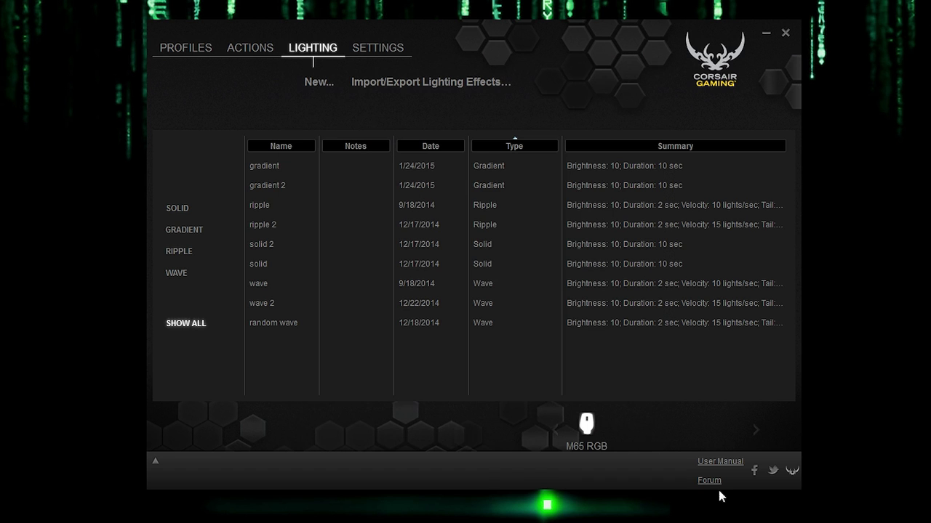
- Create a new action named Macro2 in the Actions list
click(253, 42)
click(255, 82)
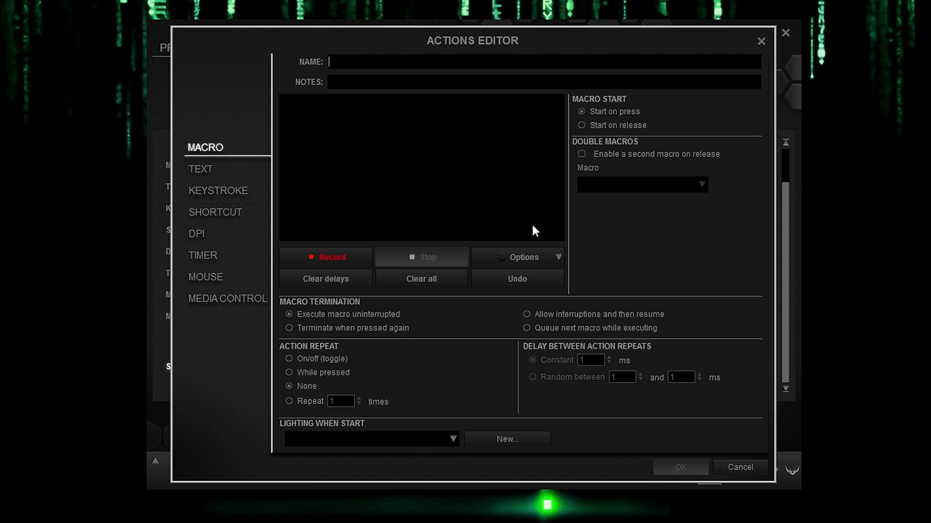
text(Macro2)
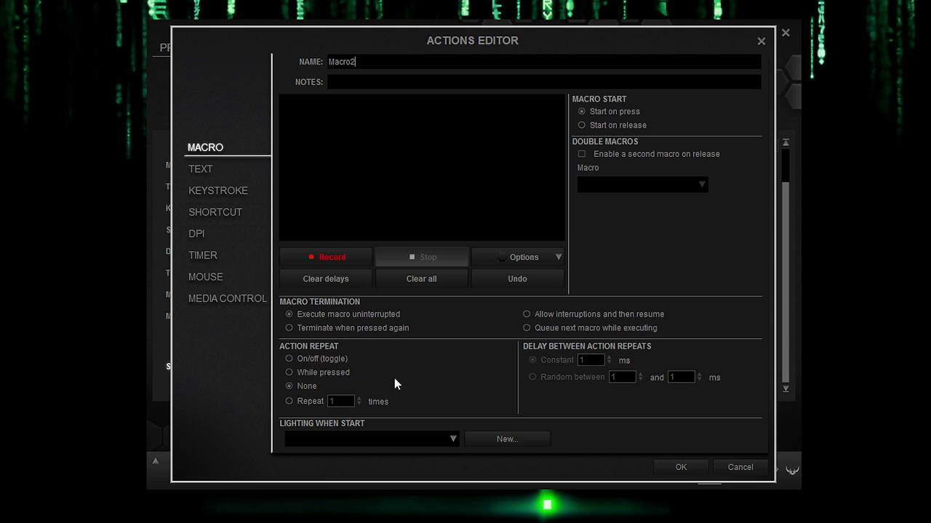
click(419, 438)
click(419, 438)
- Record the keystrokes a, c, r, o into Macro2
click(327, 258)
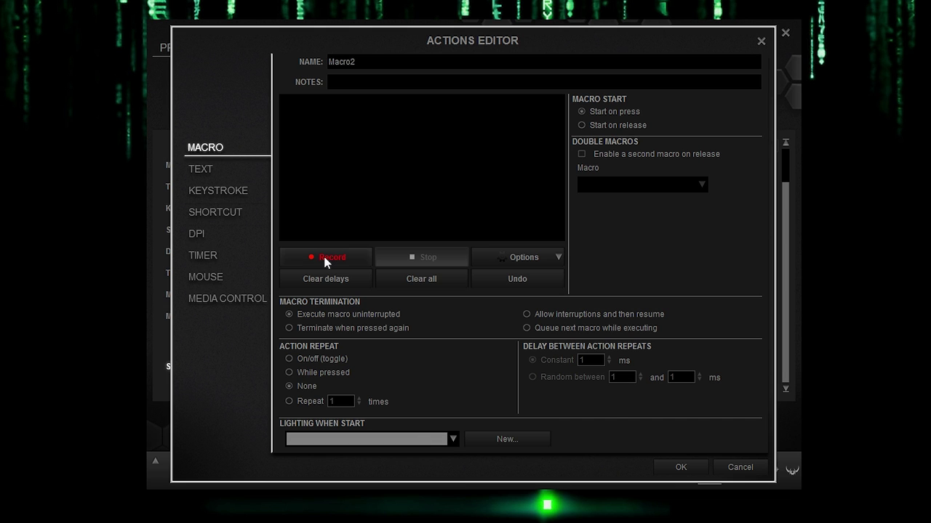
key(a)
key(c)
key(r)
key(o)
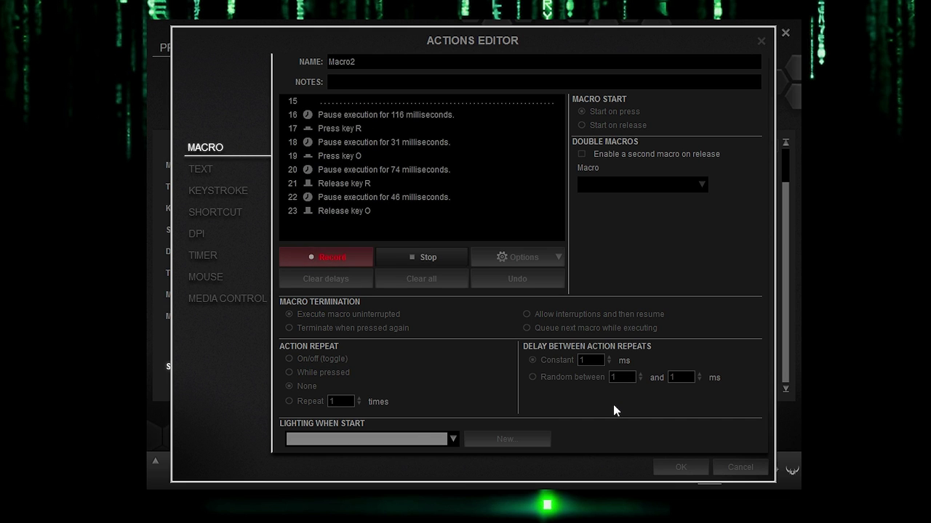
click(429, 264)
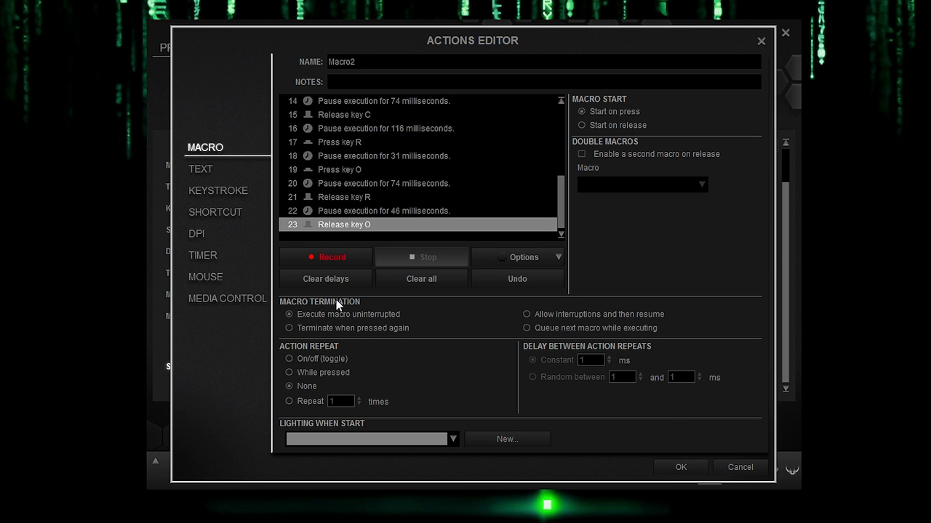
- Make Macro2 a Media Control action set to Play and save it
click(201, 169)
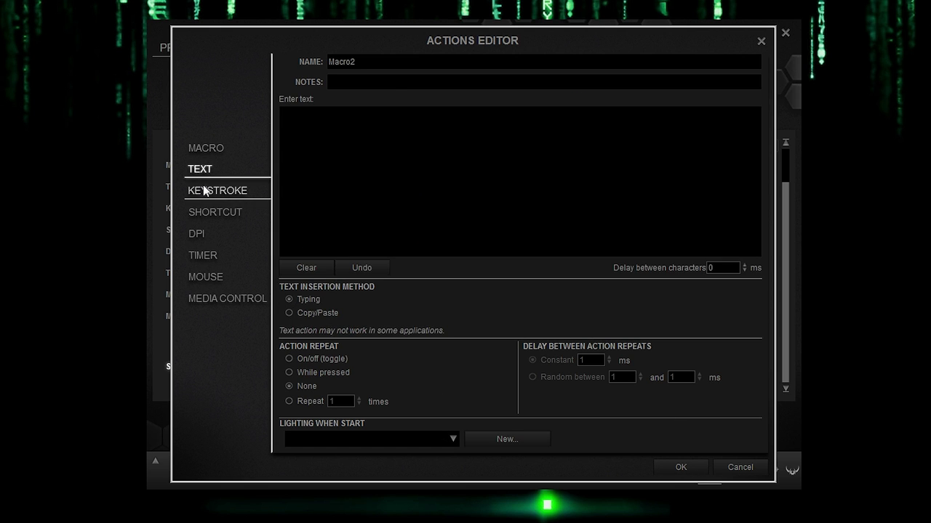
click(204, 190)
click(227, 213)
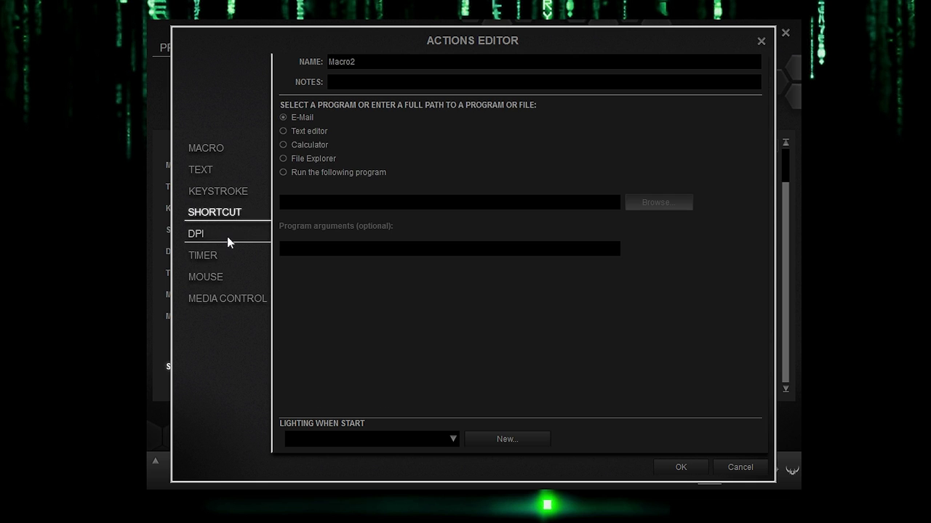
click(227, 235)
click(231, 279)
click(235, 301)
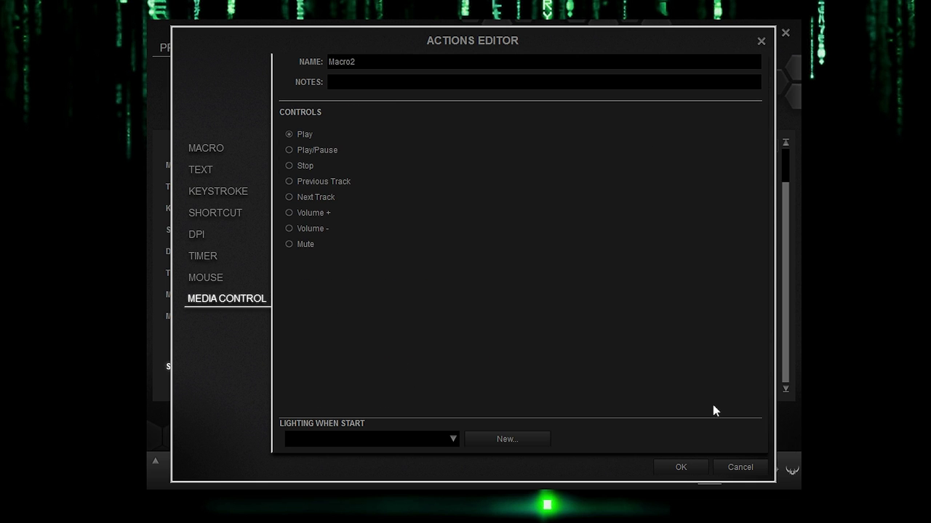
click(692, 464)
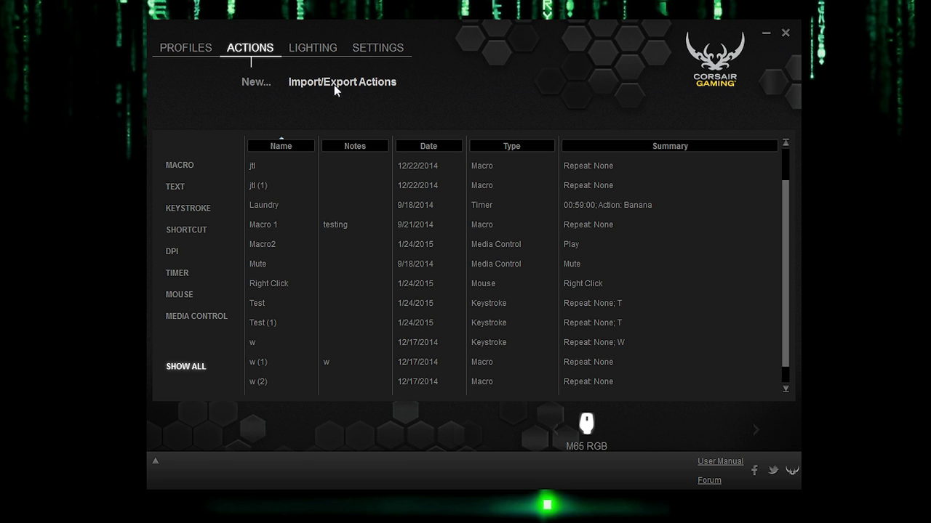
- Rename the K70 RGB profile to M65 RGB
click(311, 48)
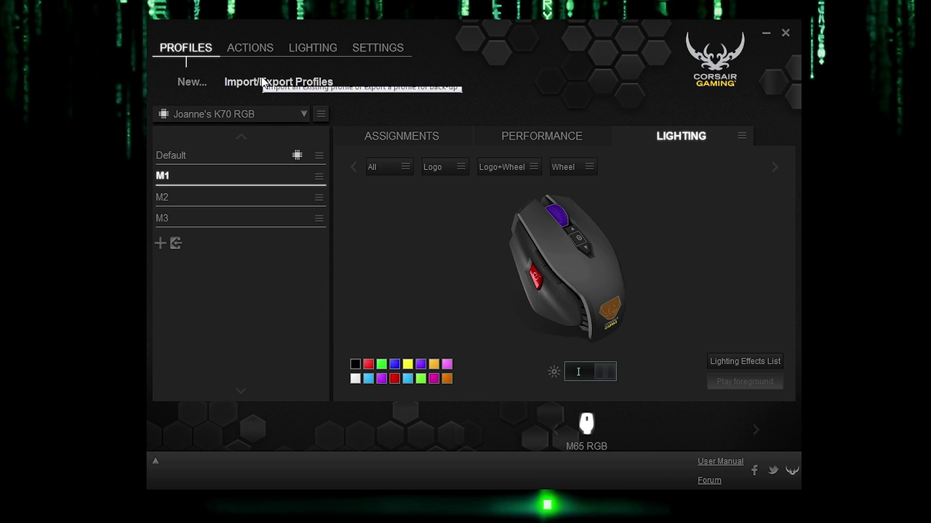
click(192, 80)
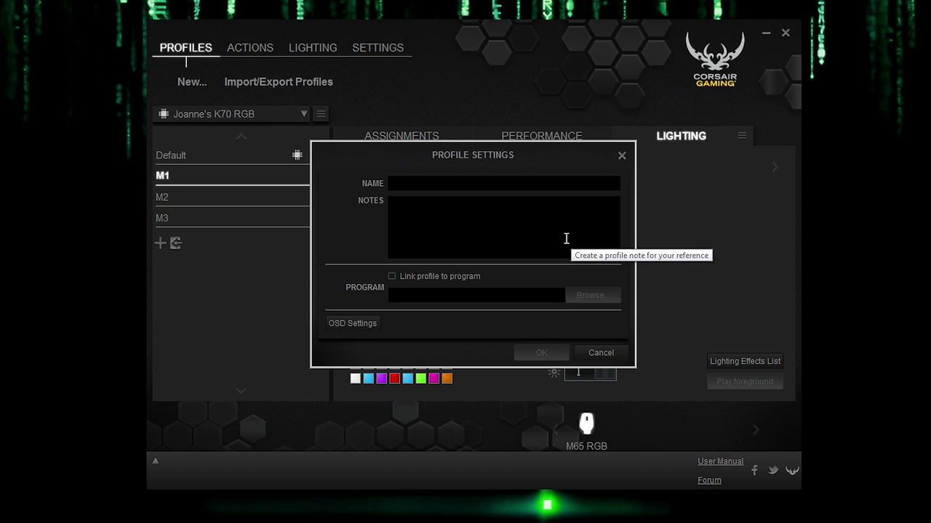
click(621, 155)
click(321, 114)
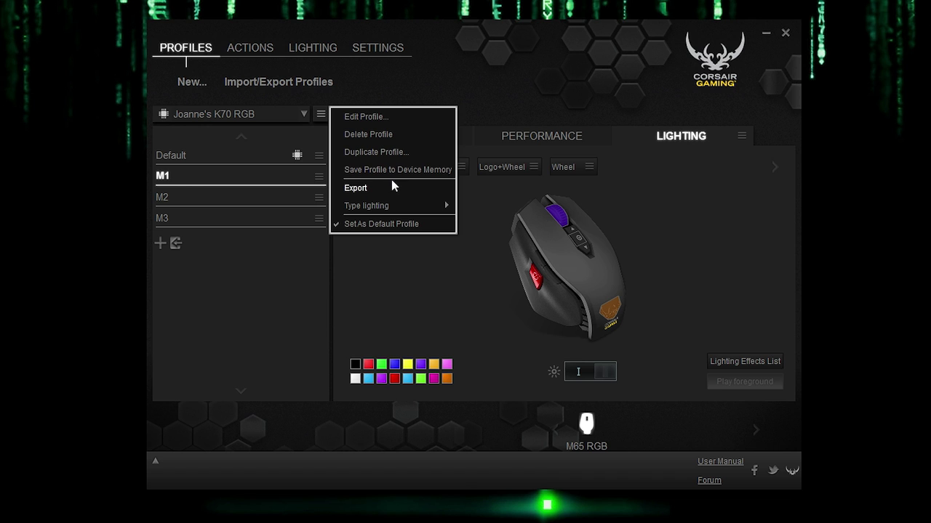
click(389, 107)
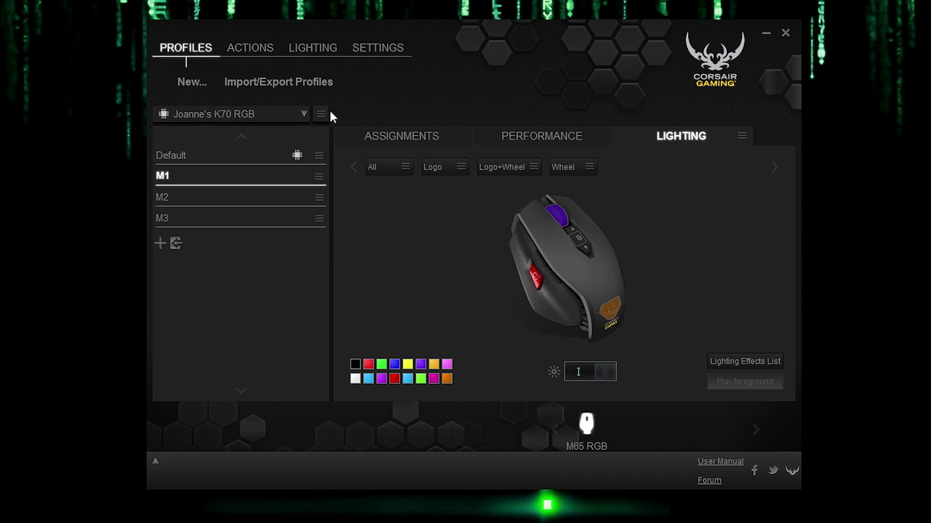
click(323, 115)
click(368, 117)
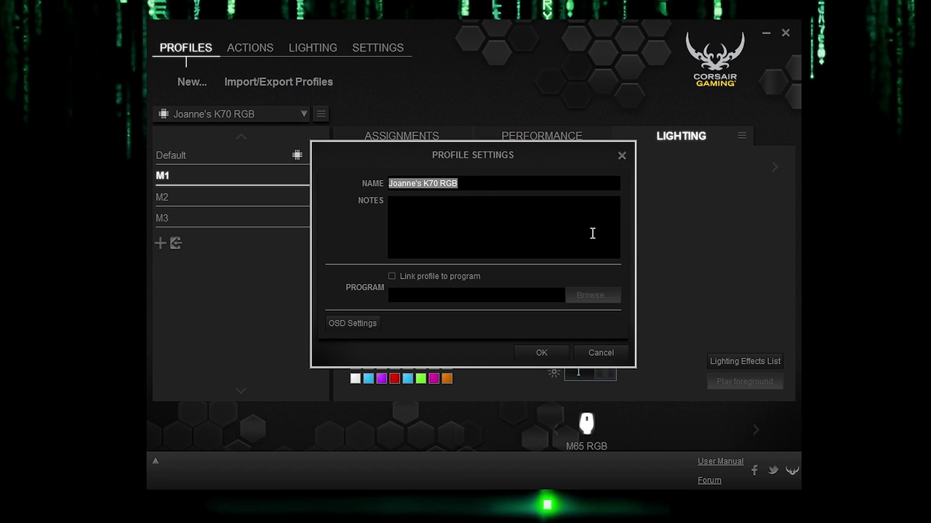
key(End)
key(BackSpace)
key(BackSpace)
key(BackSpace)
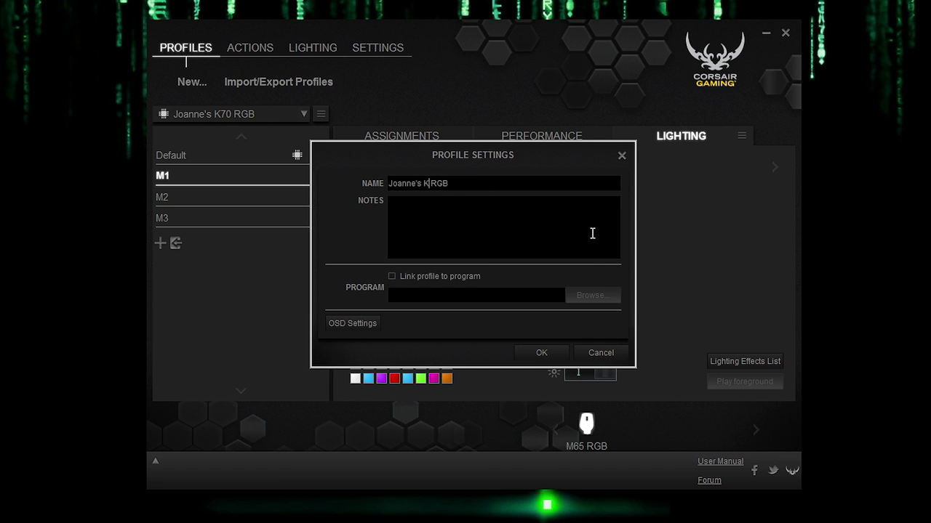
text(M65)
click(550, 356)
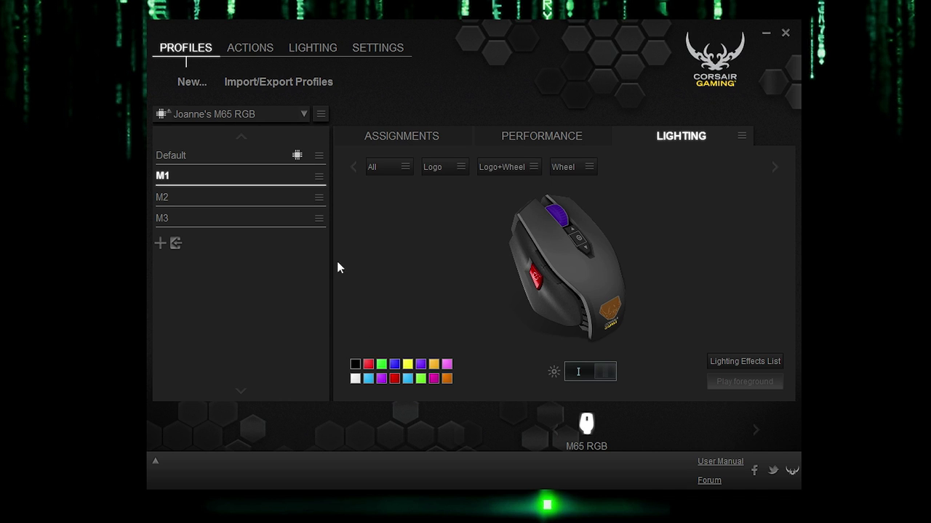
- Save the profile to device memory and show mode M3's button assignments
click(321, 114)
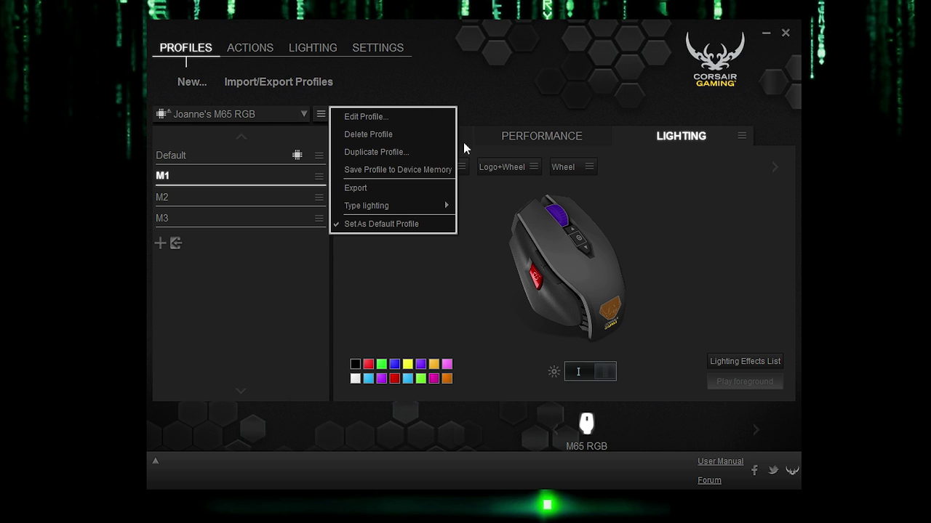
click(429, 171)
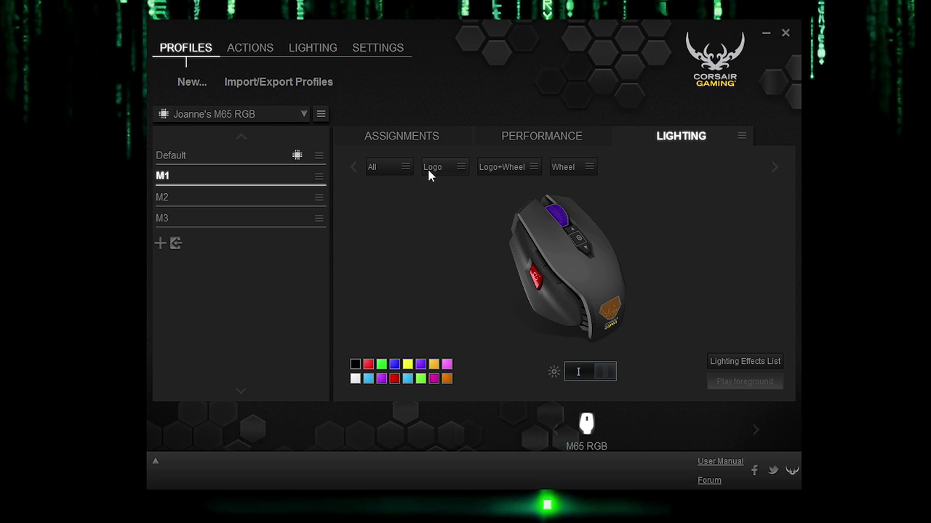
click(184, 217)
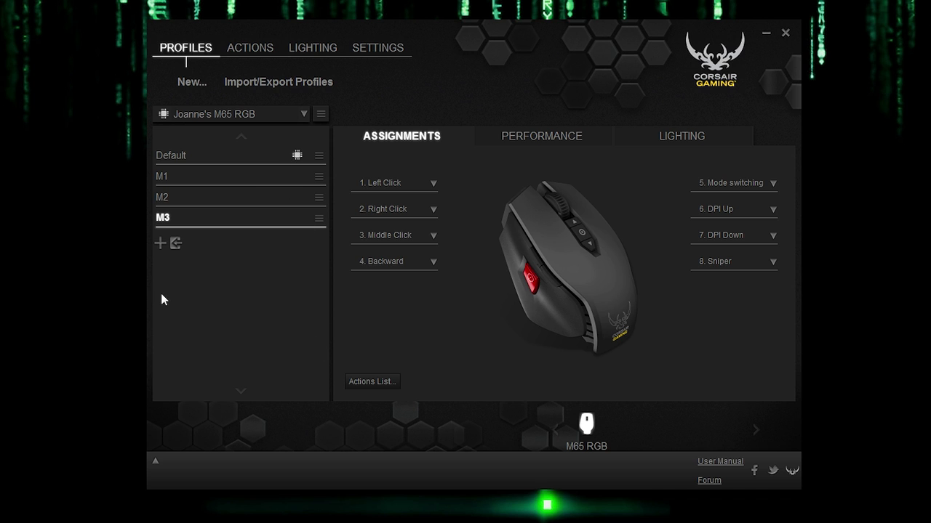
- Add a mode named M4 and reset its button 6 from Profile Switching to DPI Up
click(160, 244)
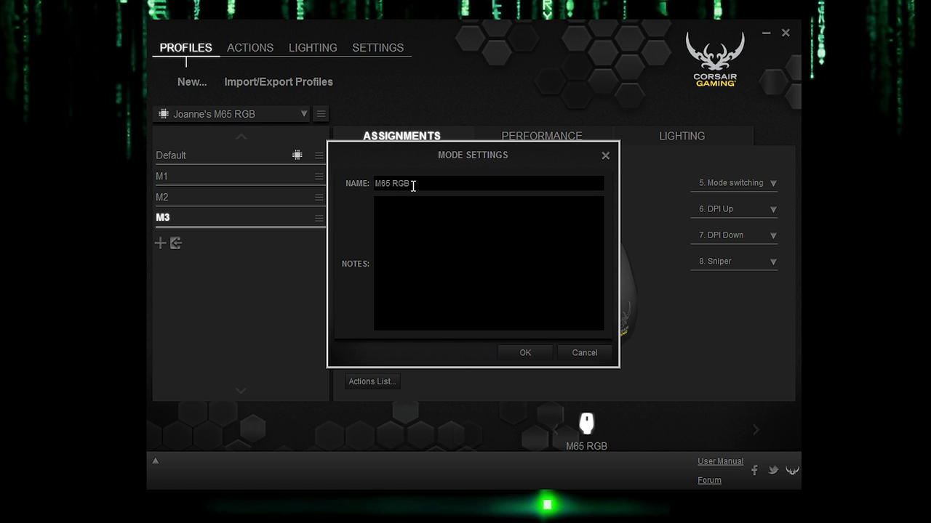
drag(411, 184, 210, 174)
text(M4)
click(433, 232)
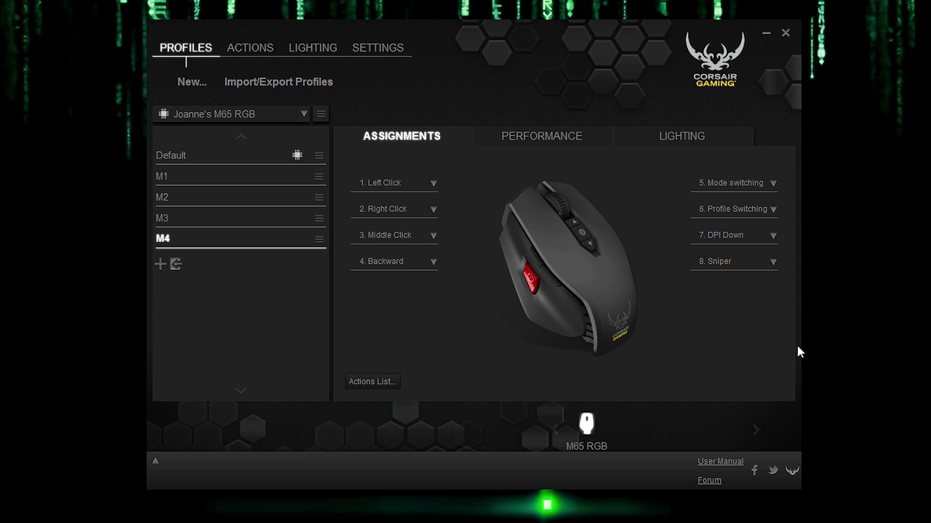
click(772, 209)
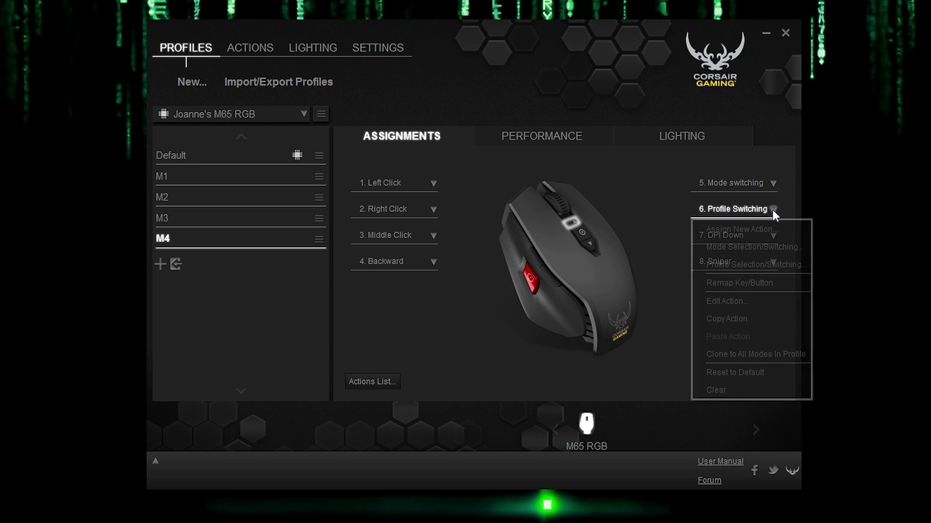
click(756, 372)
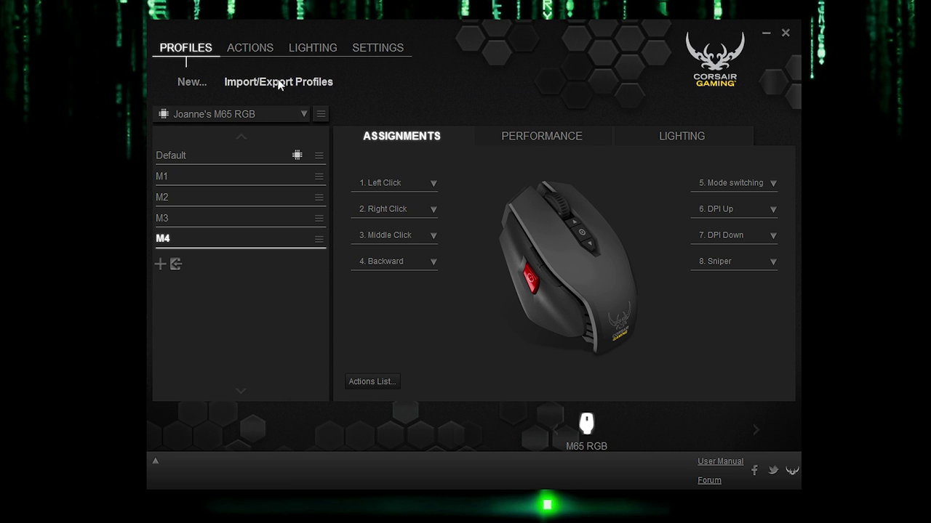
- Drag the Banana action from the Actions List onto button 3, replacing Middle Click
click(424, 233)
click(413, 254)
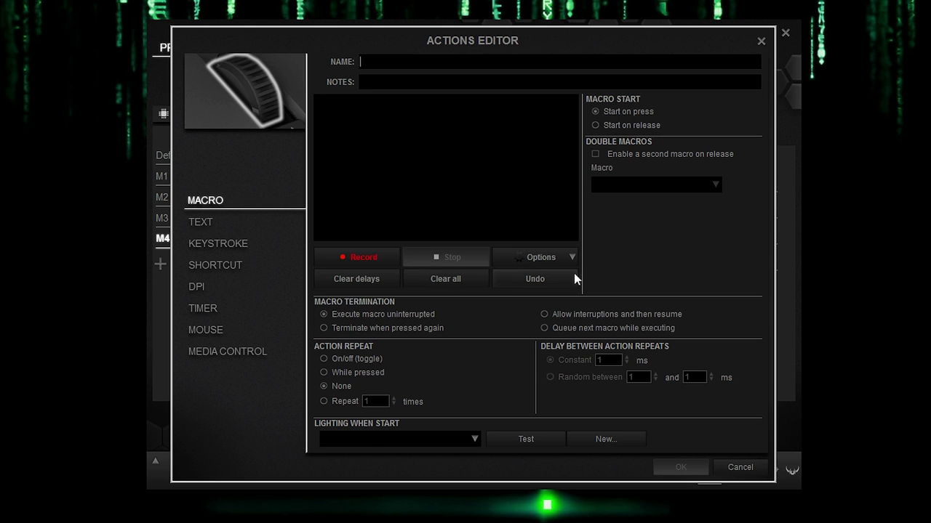
click(761, 41)
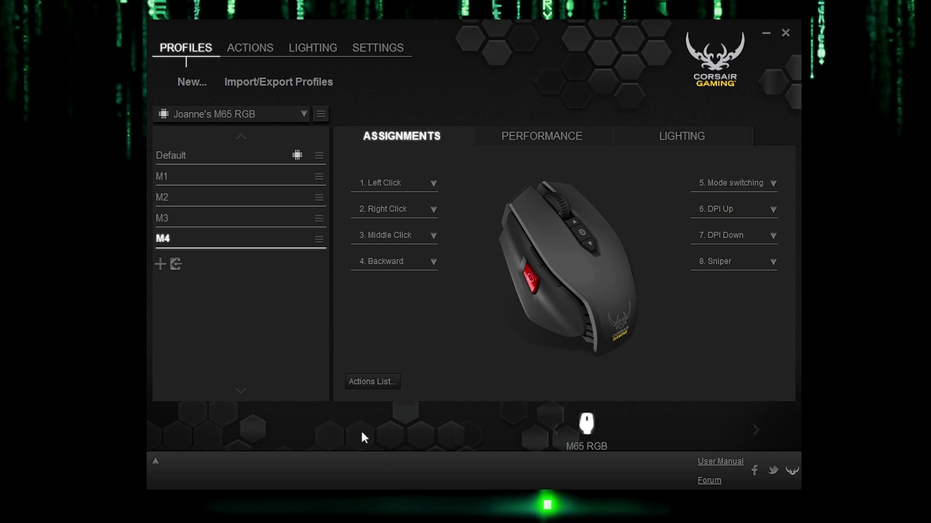
click(372, 382)
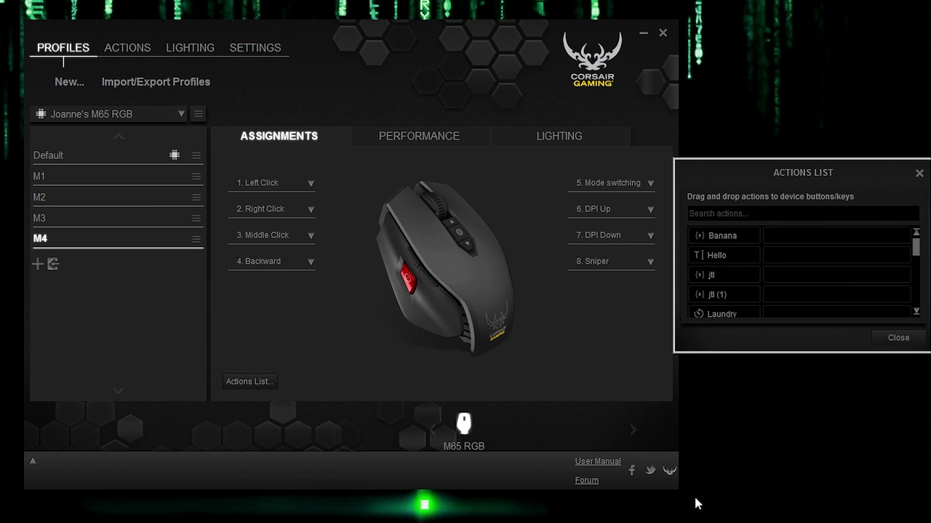
drag(727, 237, 281, 236)
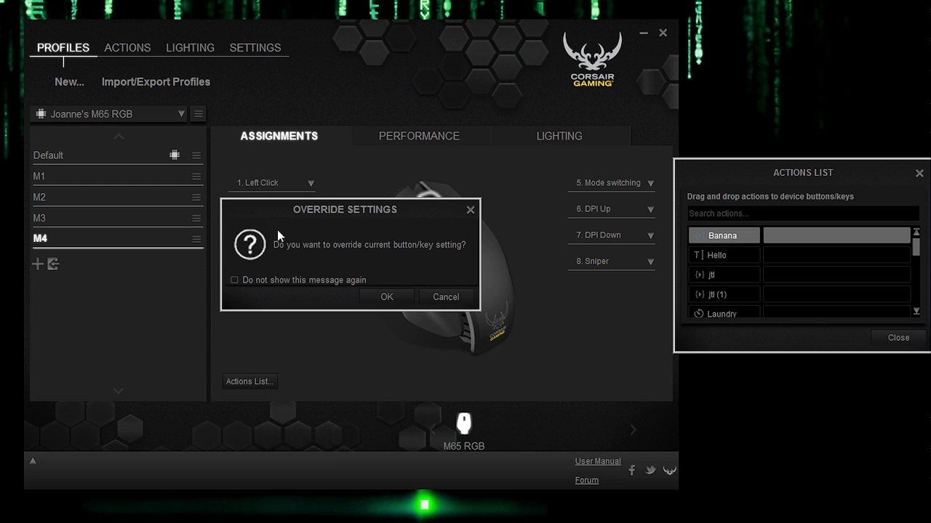
click(385, 297)
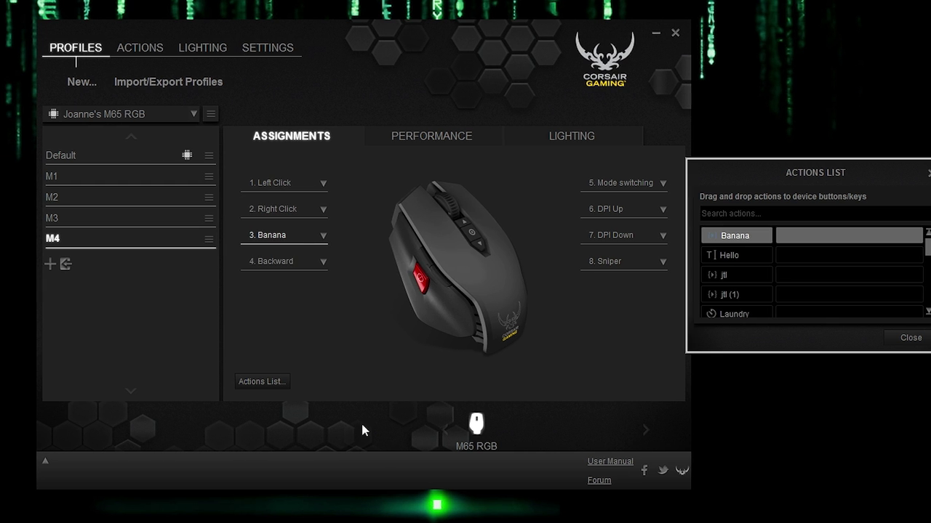
- Press button 3 in Notepad to type 'banana', then close Notepad with Don't Save
middle_click(479, 344)
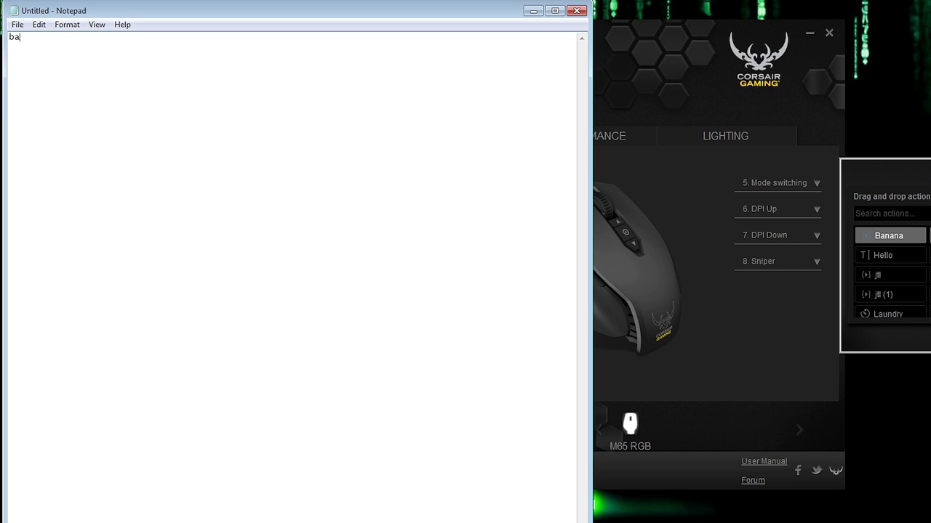
click(579, 10)
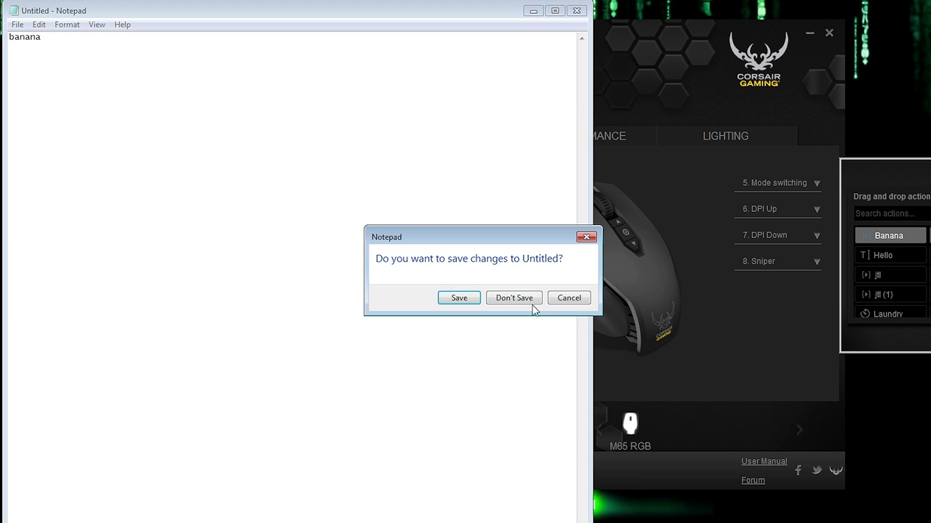
click(507, 302)
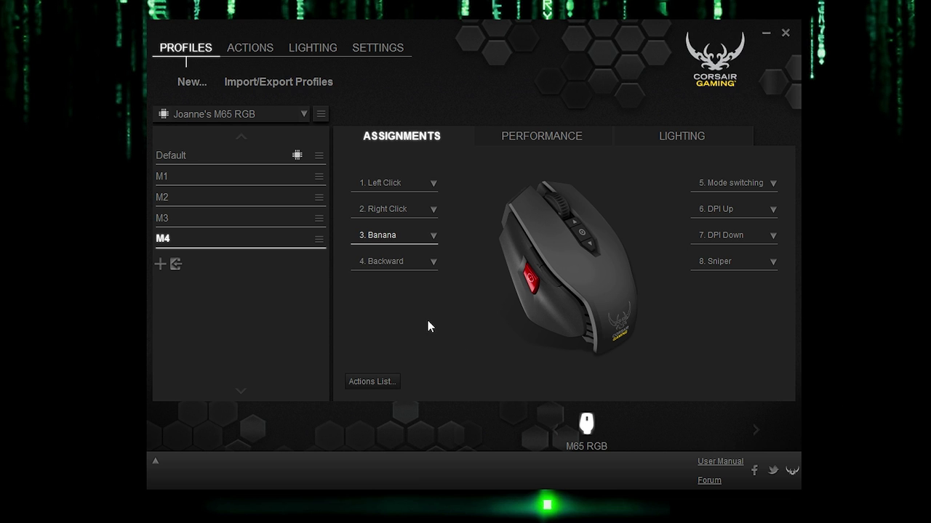
- Restore button 3 to Middle Click and set button 5 to switch to the next mode
click(432, 232)
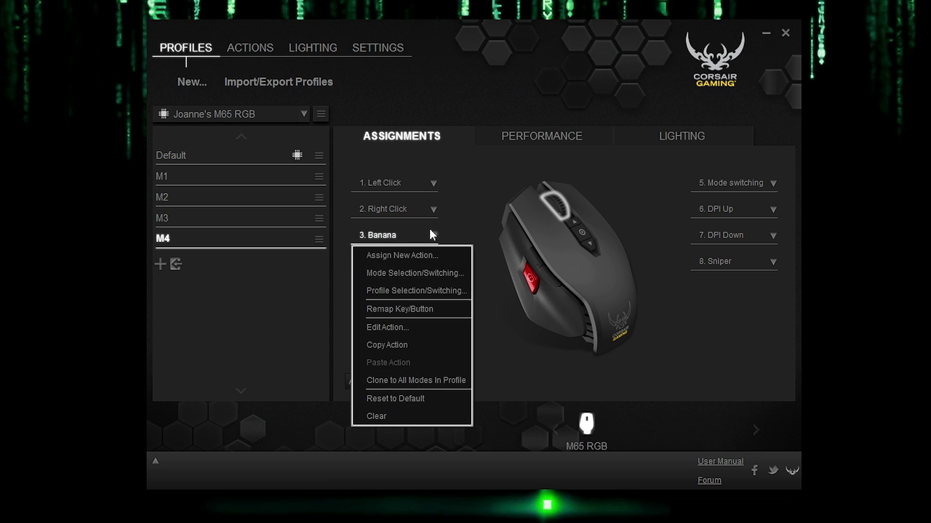
click(398, 400)
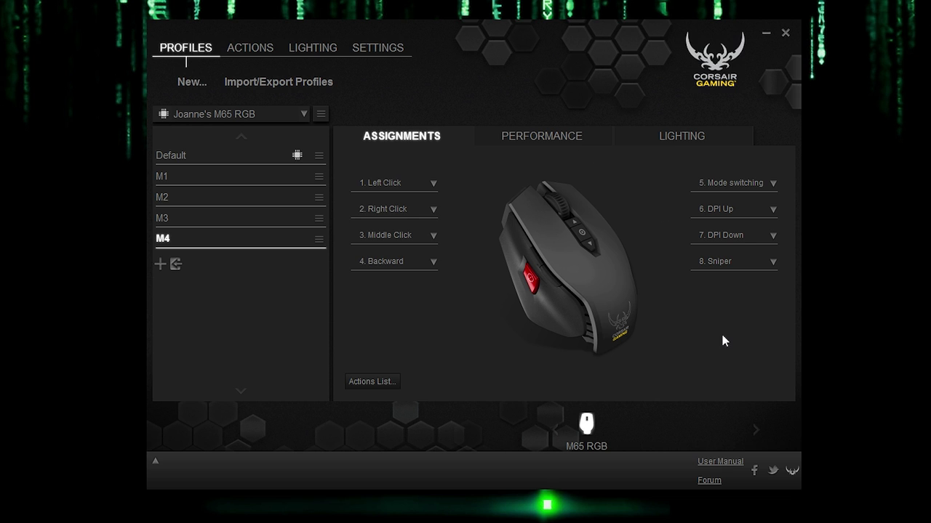
click(773, 183)
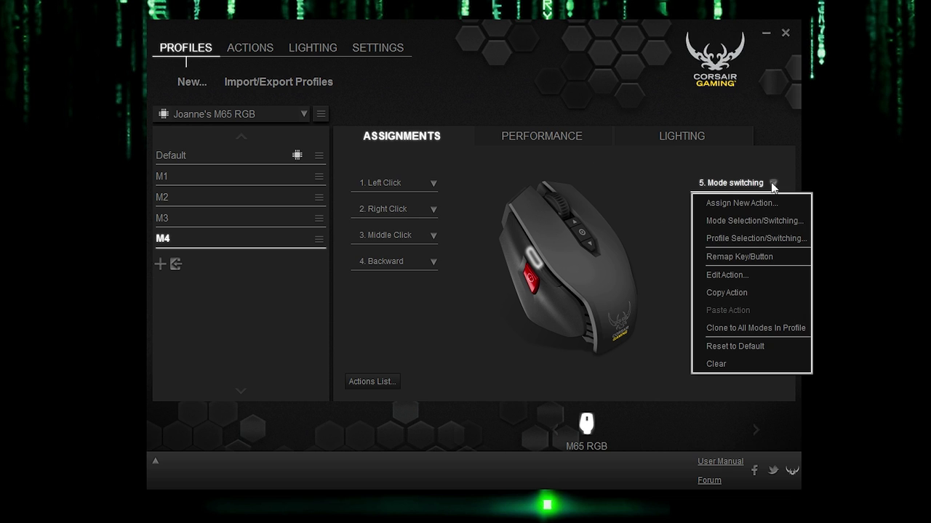
click(751, 222)
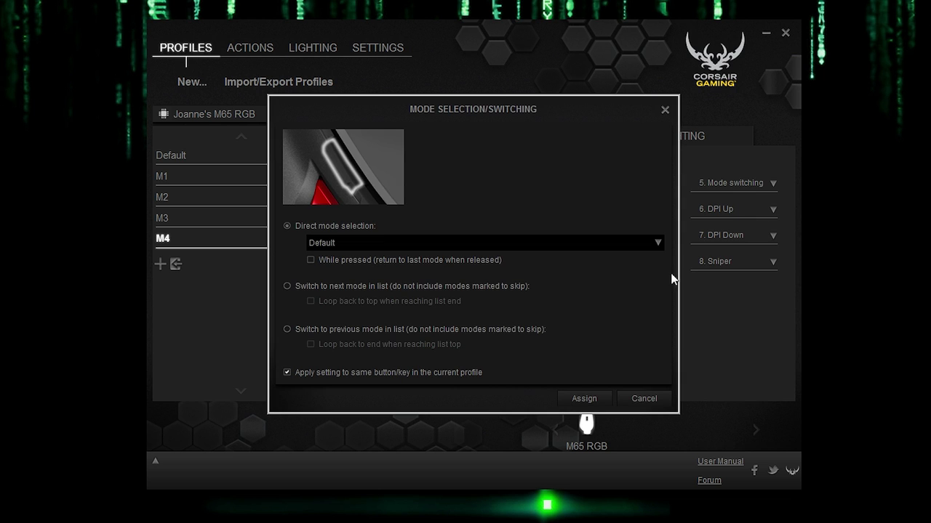
click(287, 285)
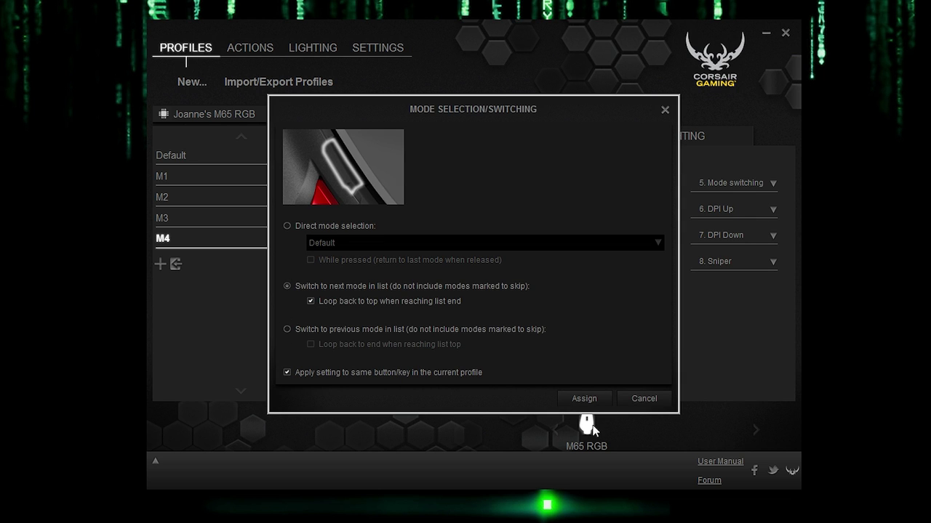
click(664, 109)
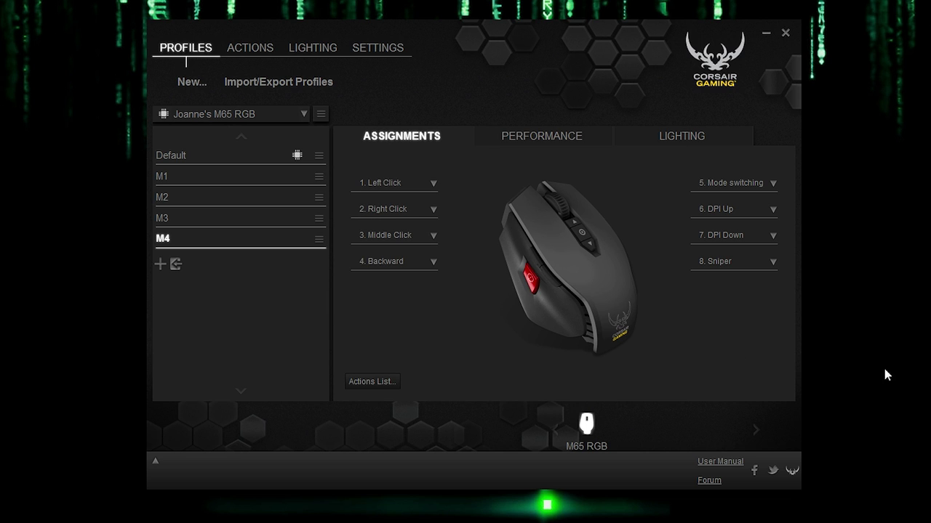
- Step through modes M3, M2 and M1, then return to M4
click(180, 210)
click(188, 202)
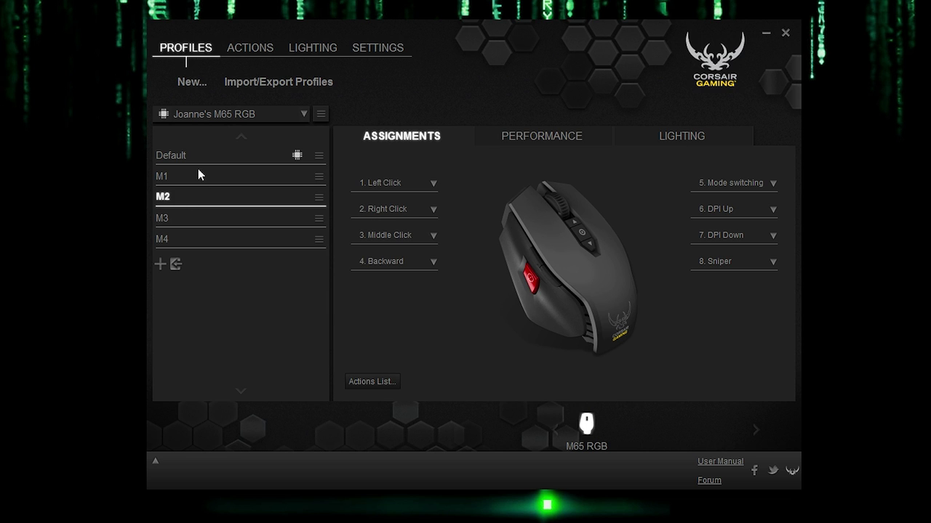
click(198, 174)
click(201, 248)
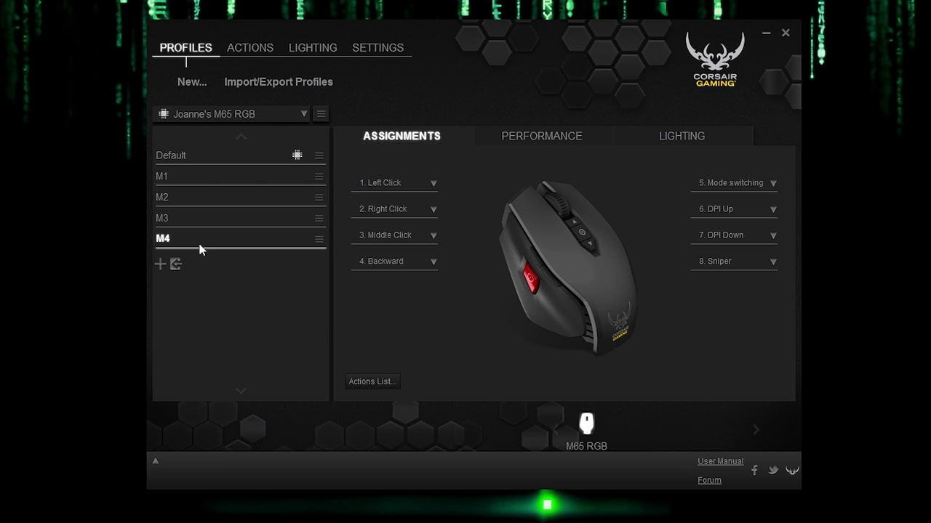
click(769, 209)
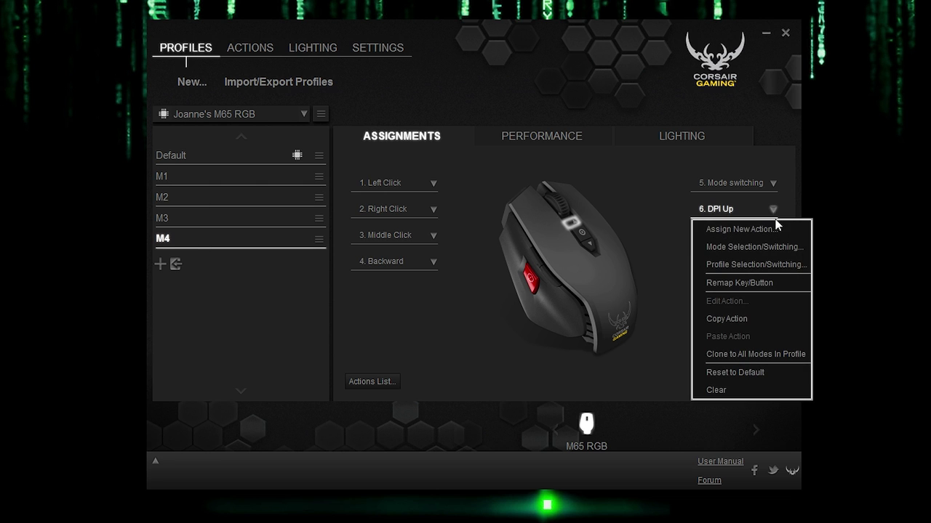
click(413, 261)
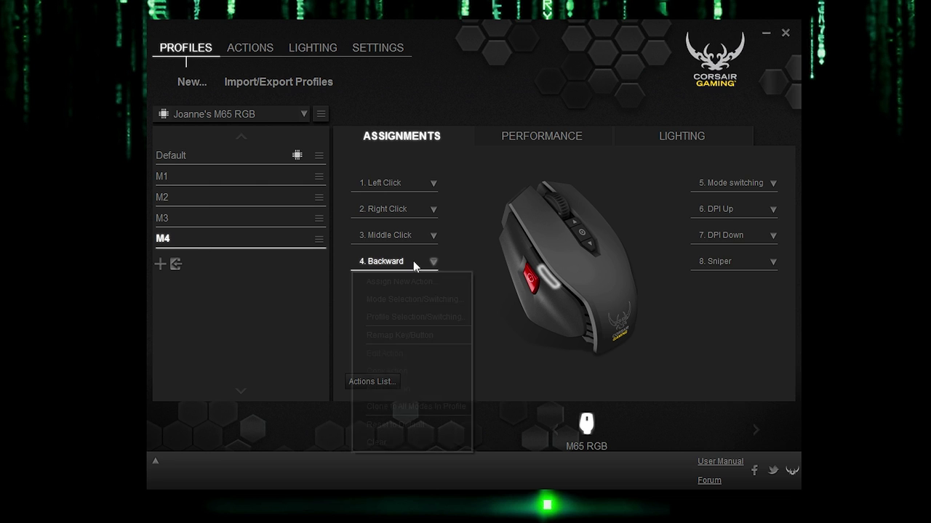
click(425, 317)
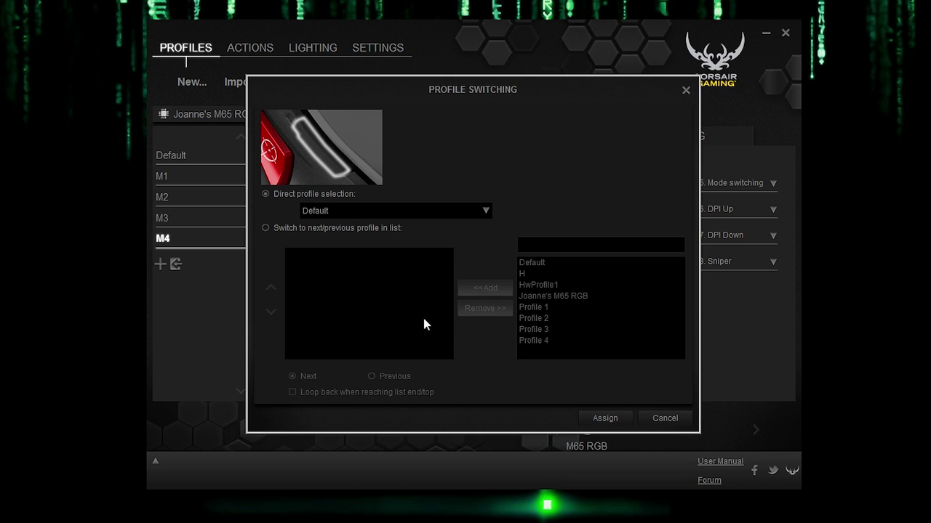
click(266, 228)
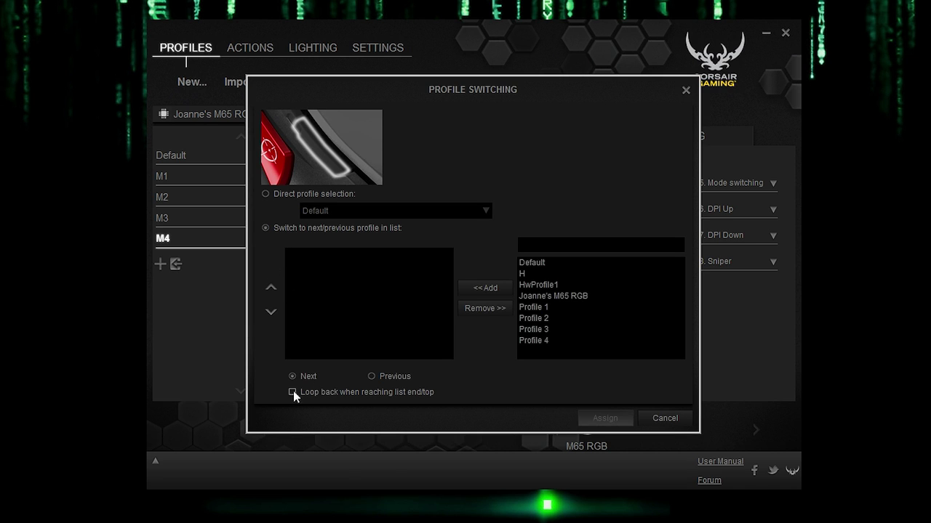
click(538, 262)
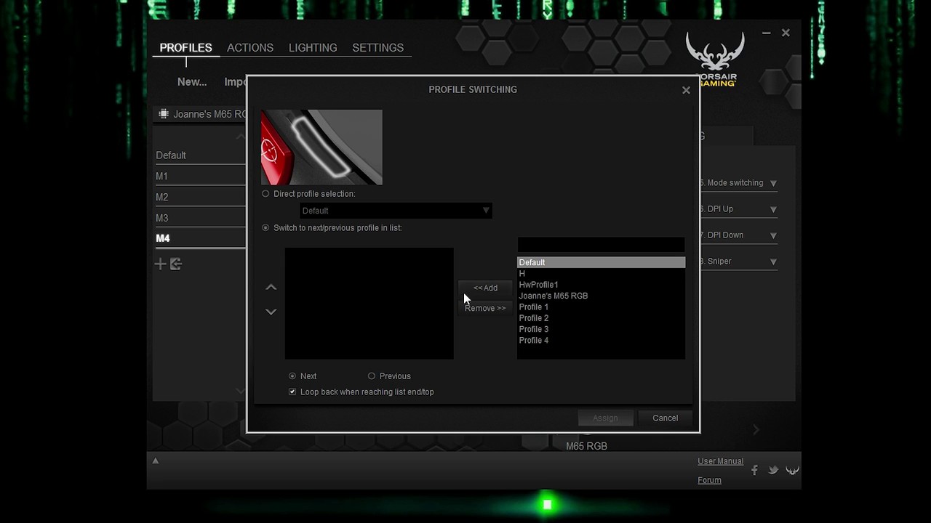
click(465, 289)
click(466, 288)
click(466, 288)
click(466, 286)
click(467, 286)
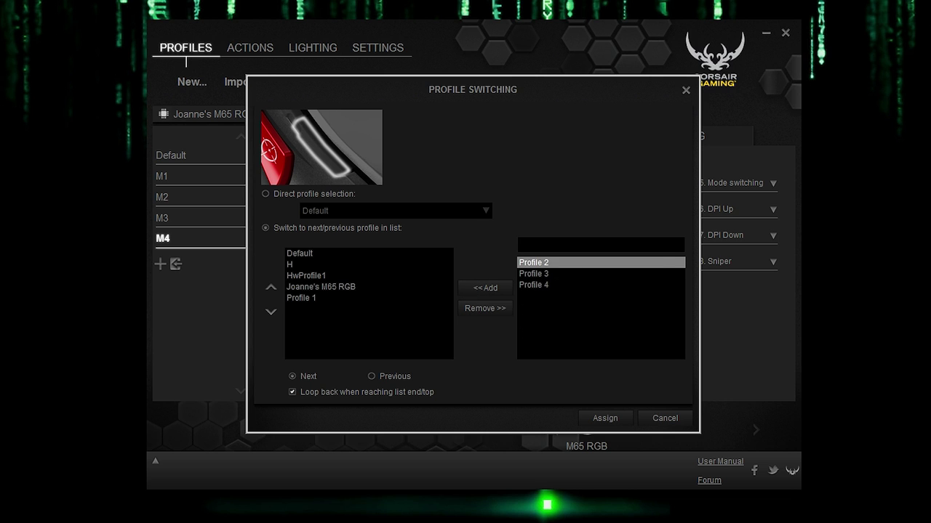
click(682, 423)
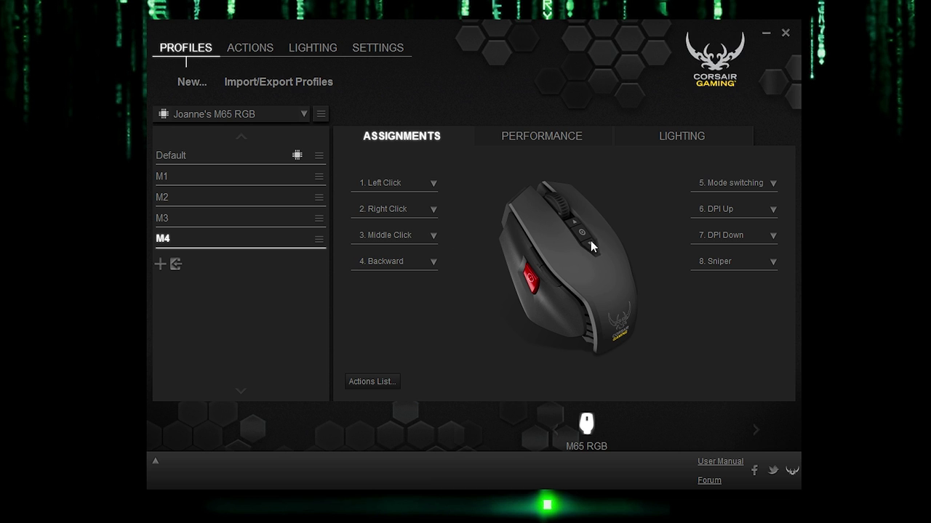
- Set mode M4's DPI #1 stage to 400 on the Performance settings
click(542, 138)
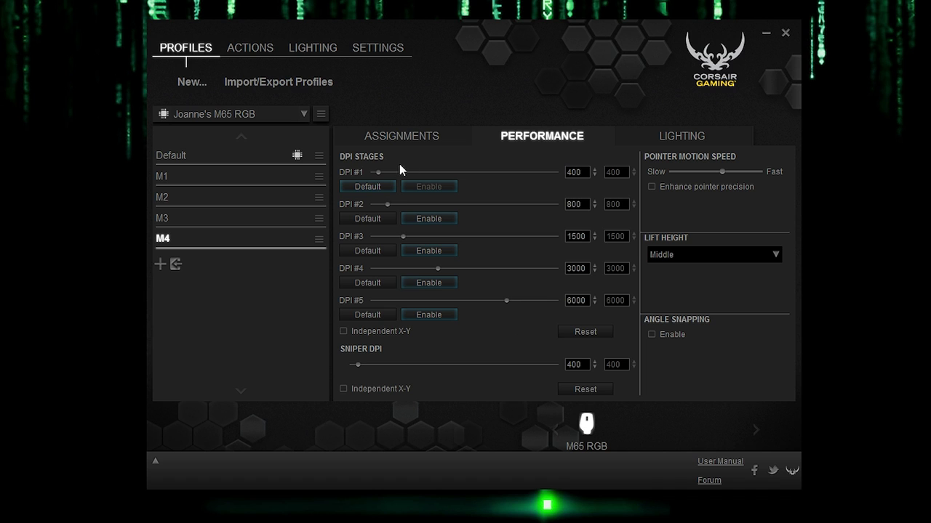
drag(381, 173, 407, 182)
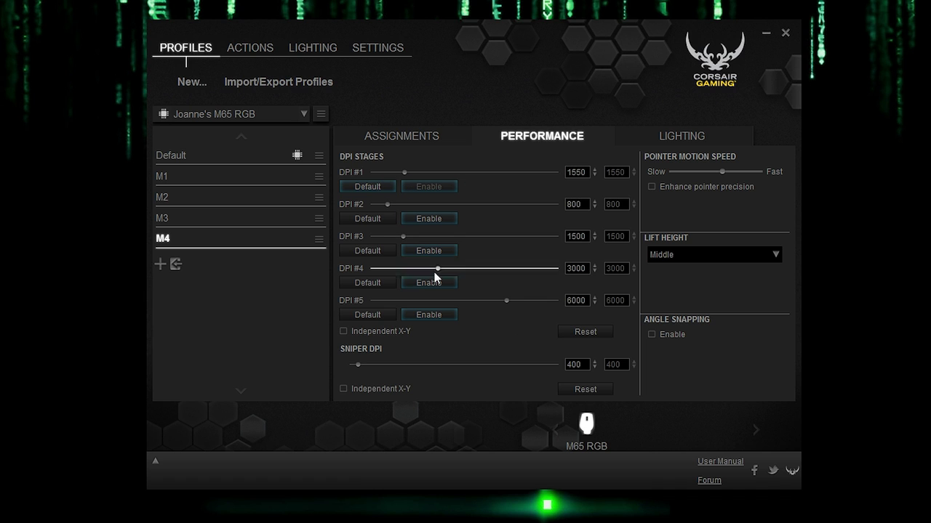
click(594, 175)
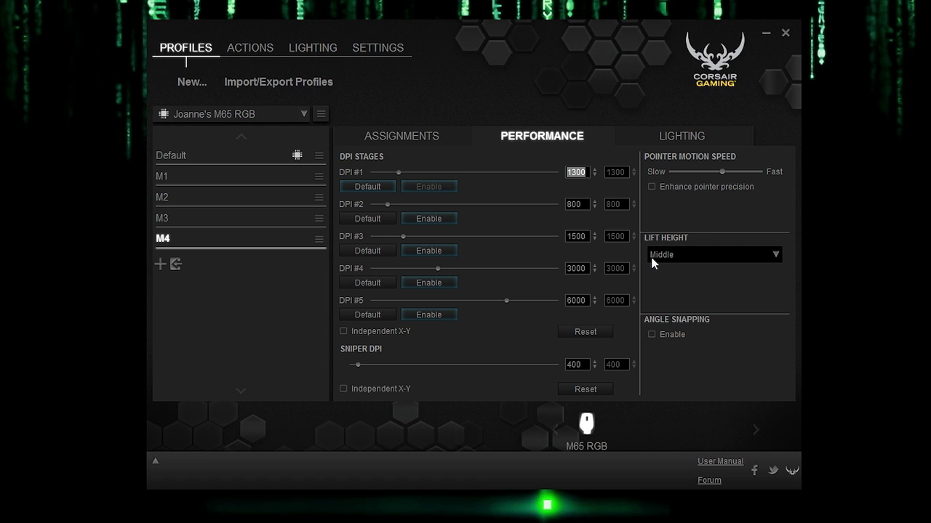
text(400)
- Leave Independent X-Y turned off for both the DPI stages and Sniper DPI
click(343, 332)
click(343, 391)
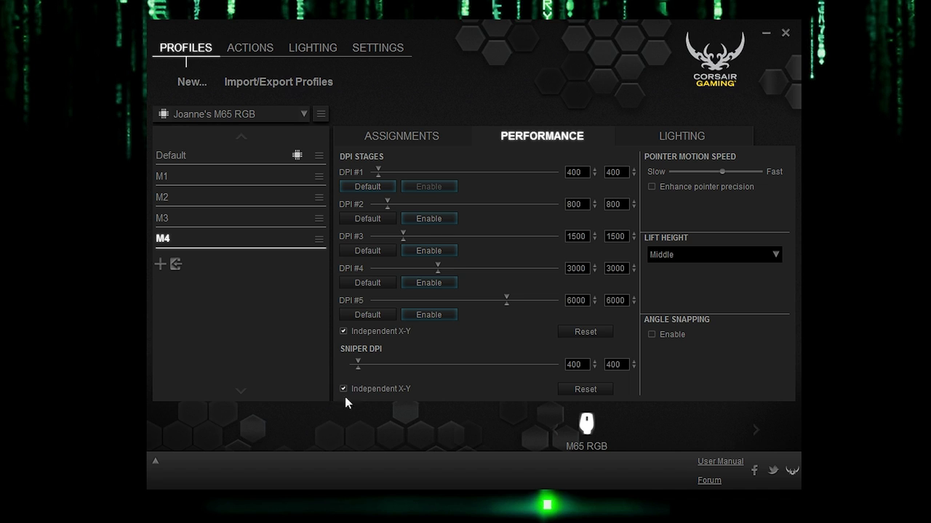
click(344, 331)
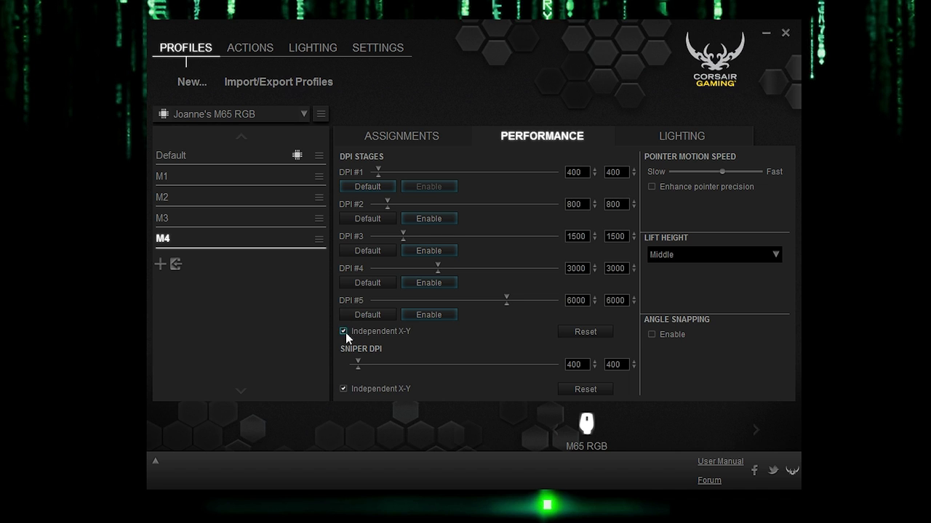
click(343, 389)
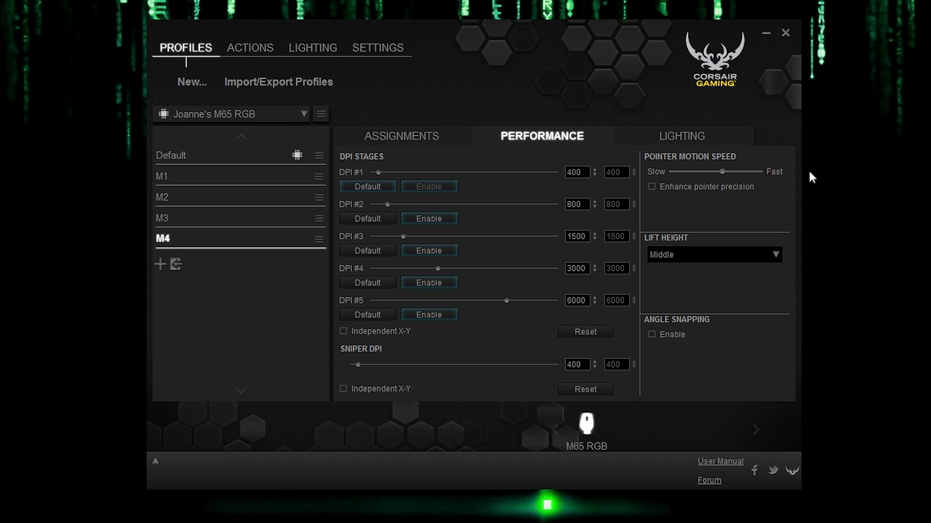
- Keep the Lift Height at Middle
click(760, 254)
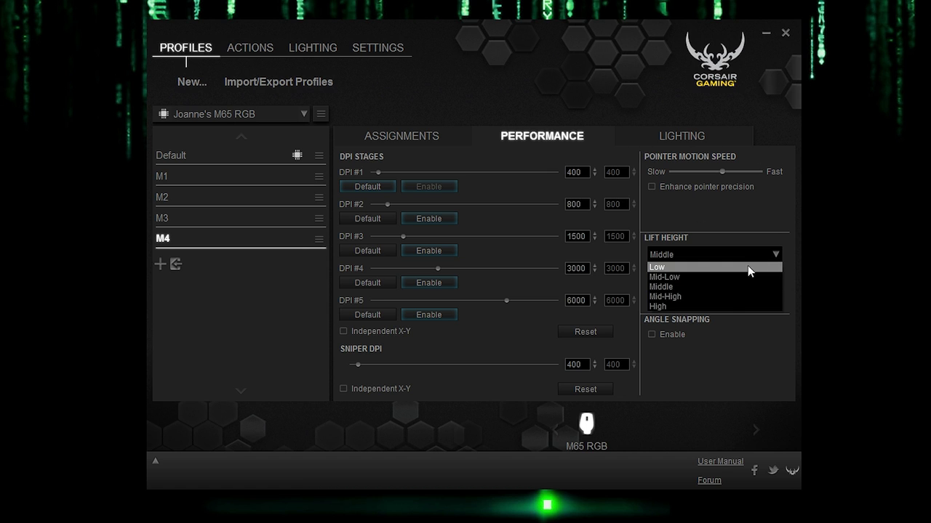
click(718, 406)
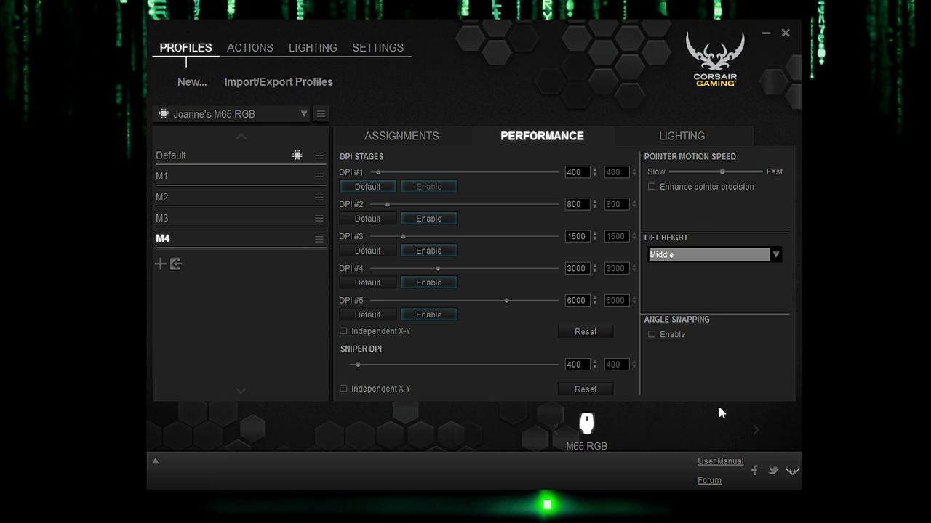
click(653, 333)
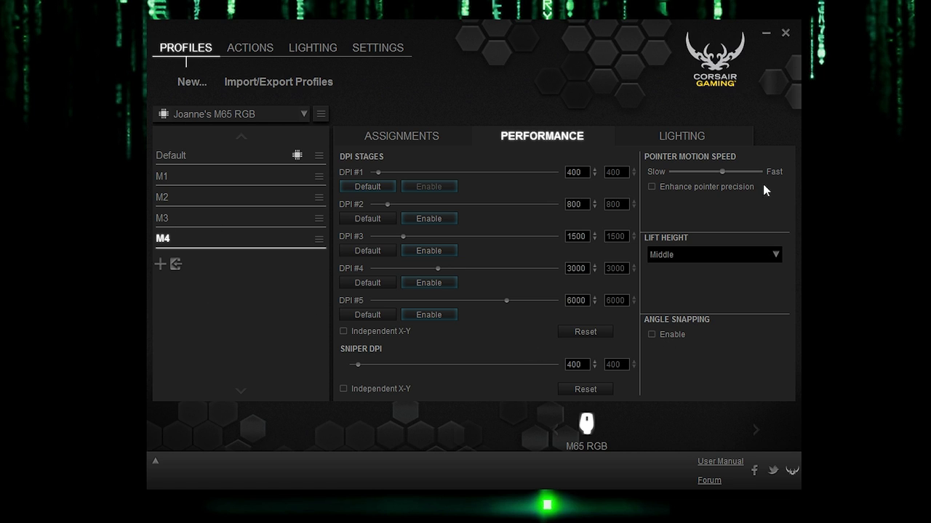
- Select the logo light zone and colour it green
click(672, 138)
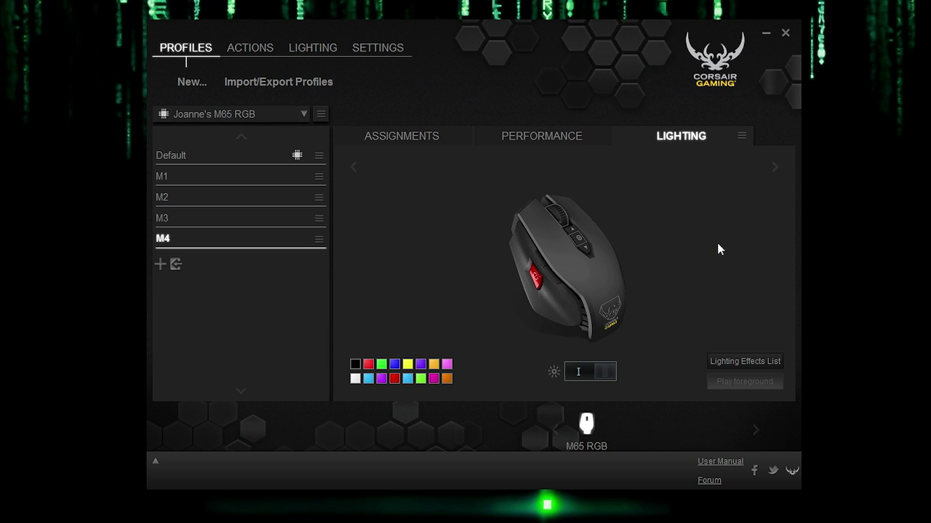
click(619, 299)
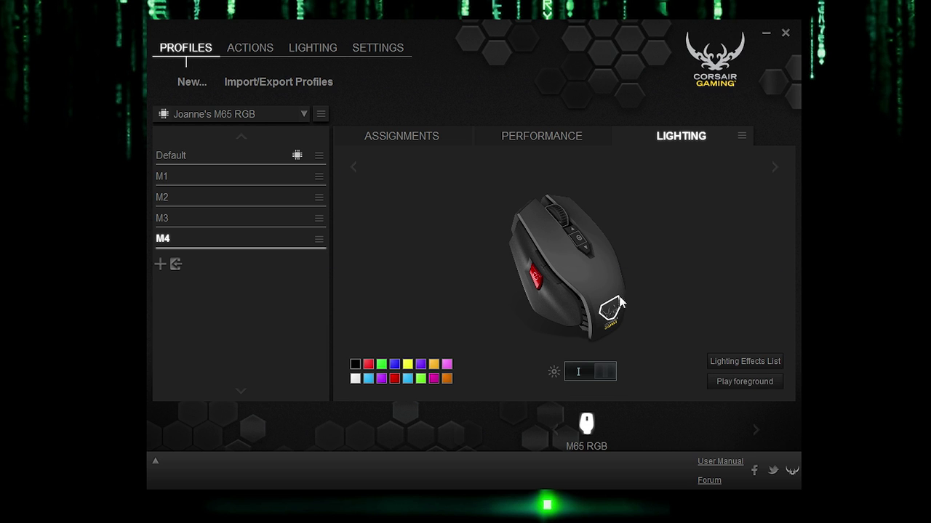
click(566, 212)
click(600, 311)
click(420, 378)
- Colour the scroll wheel zone red, then bring up the DPI indicator zone's options
click(572, 209)
click(367, 369)
click(679, 293)
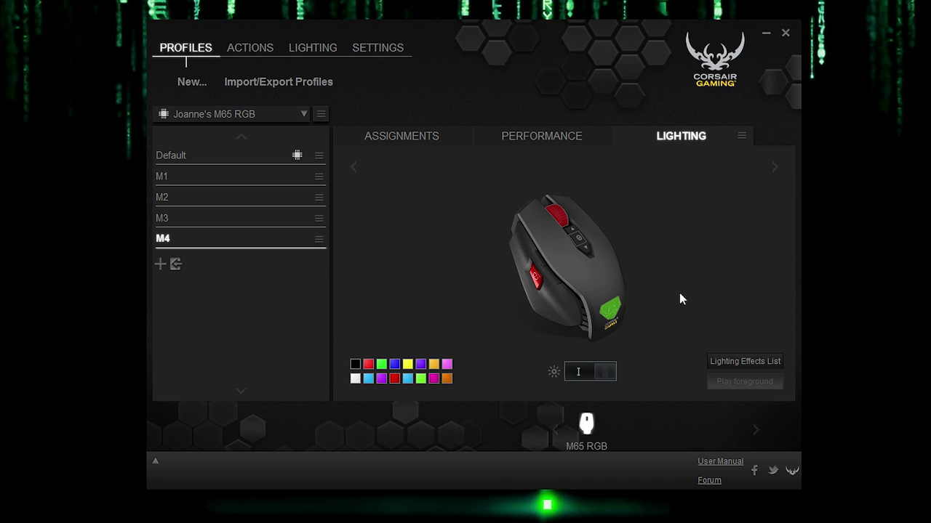
click(580, 240)
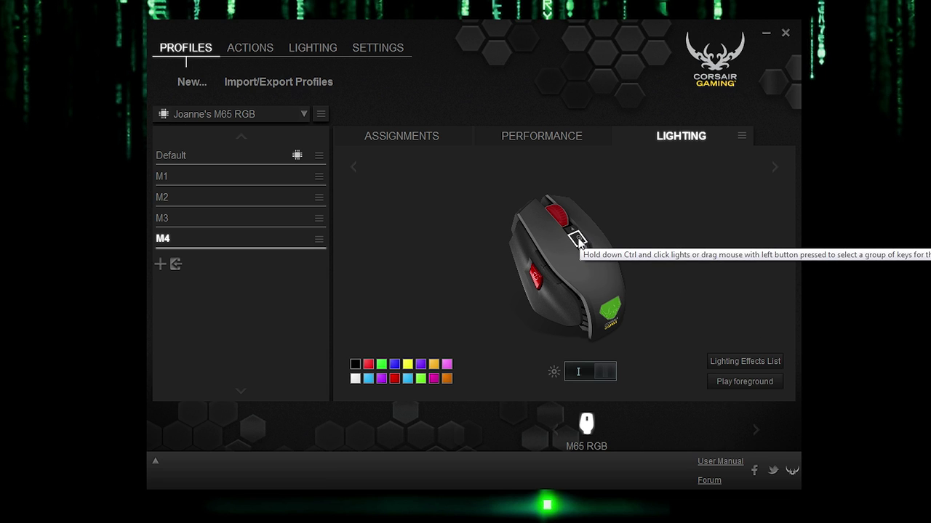
right_click(578, 242)
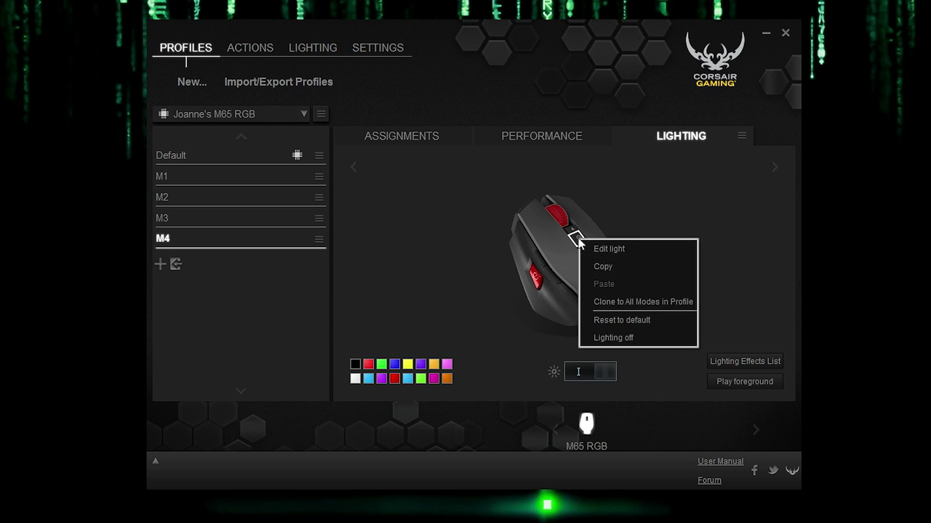
click(628, 251)
click(390, 112)
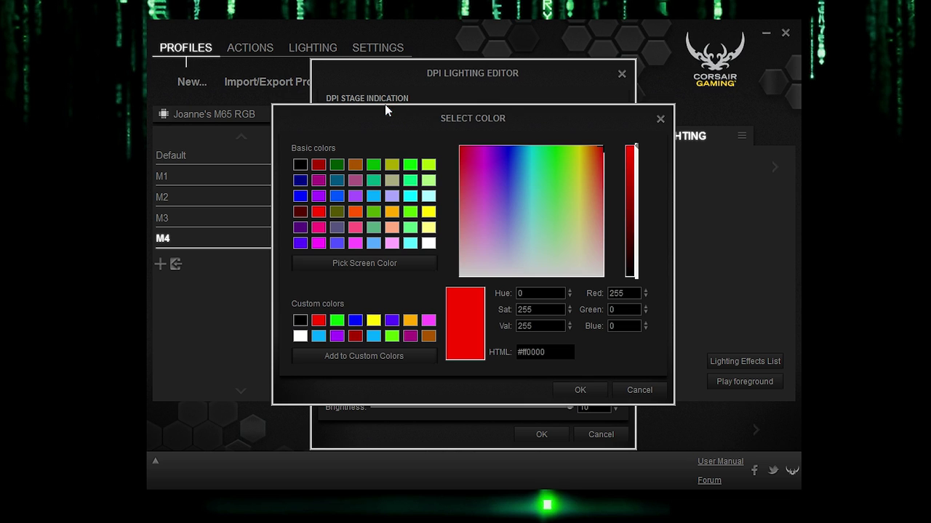
click(661, 118)
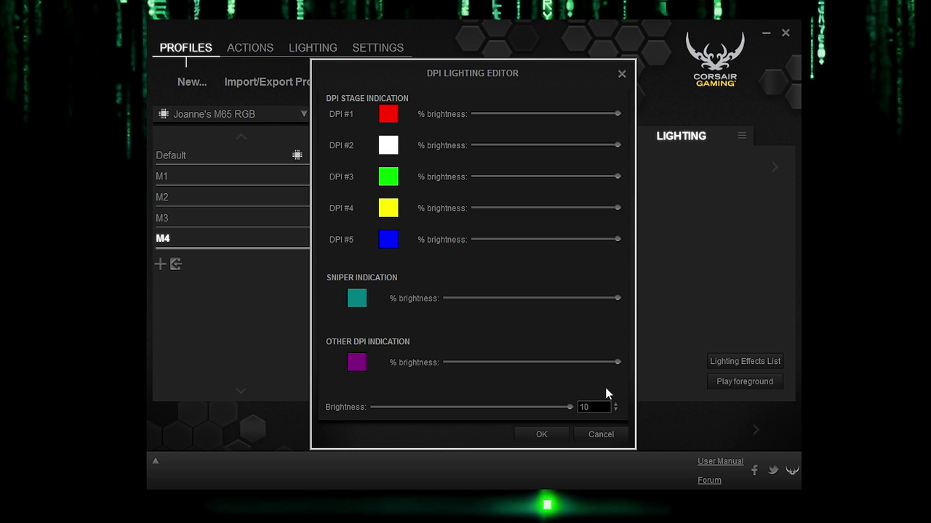
click(542, 434)
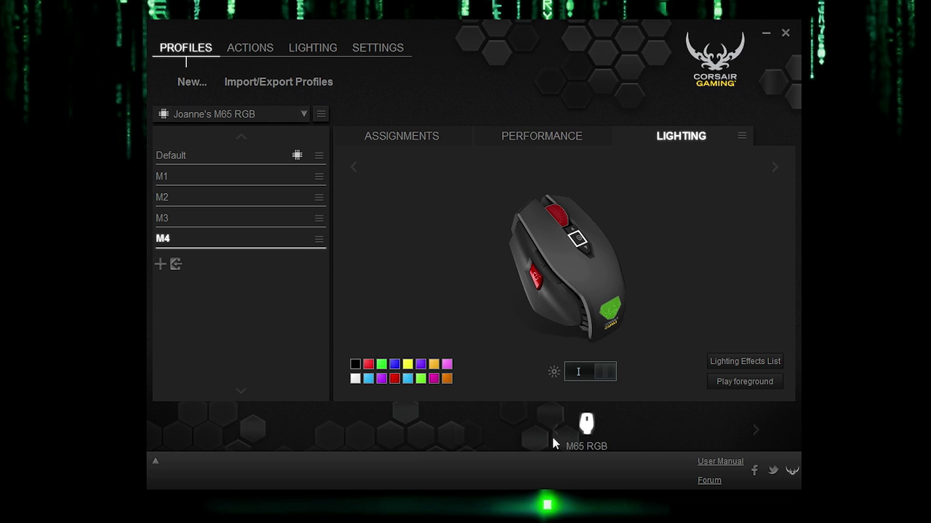
- Box-select every mouse light zone and add them to a new group named 'All'
click(682, 269)
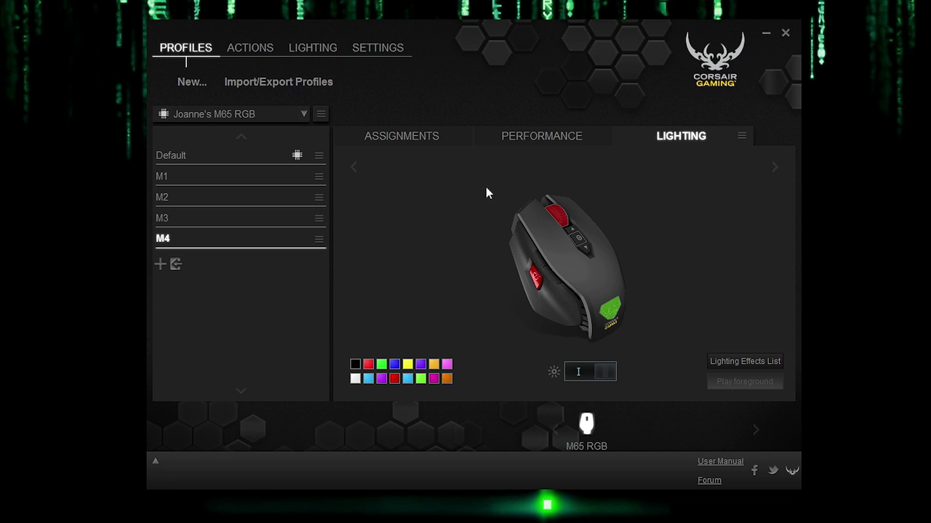
drag(453, 193, 705, 383)
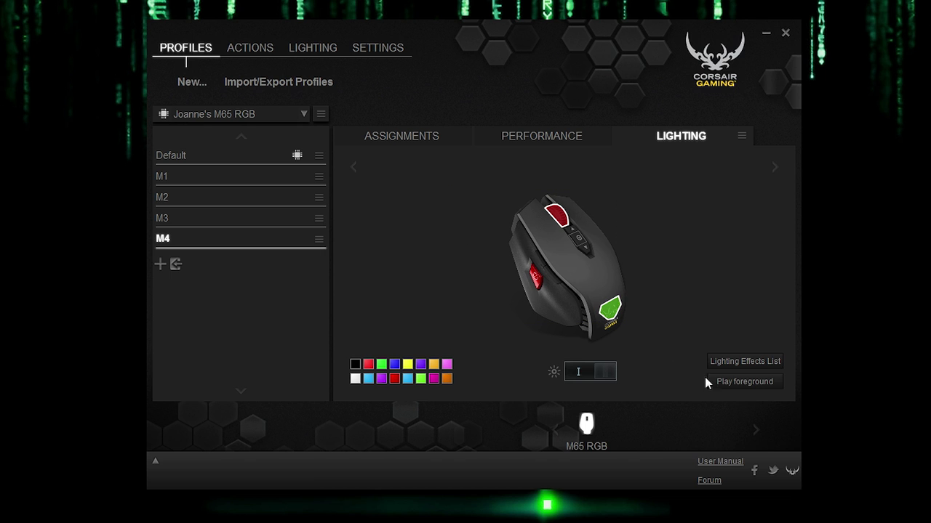
right_click(610, 320)
mouse_move(672, 468)
click(759, 465)
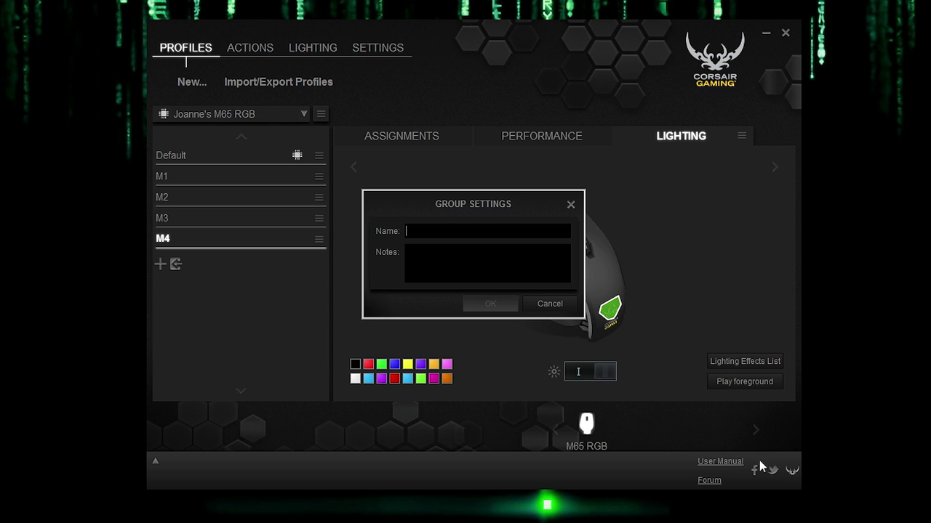
text(All)
key(Return)
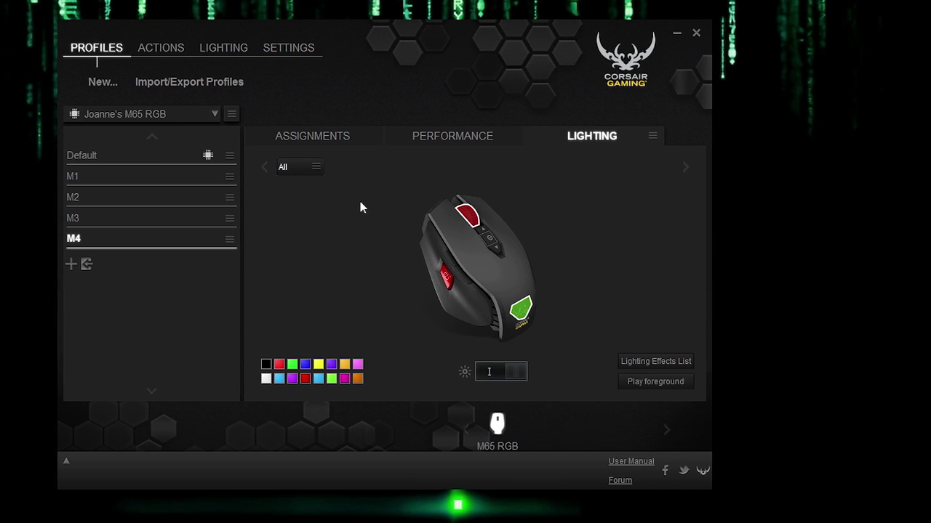
- Drag the gradient 2 effect from the Lighting Effects List onto the green logo zone
click(677, 362)
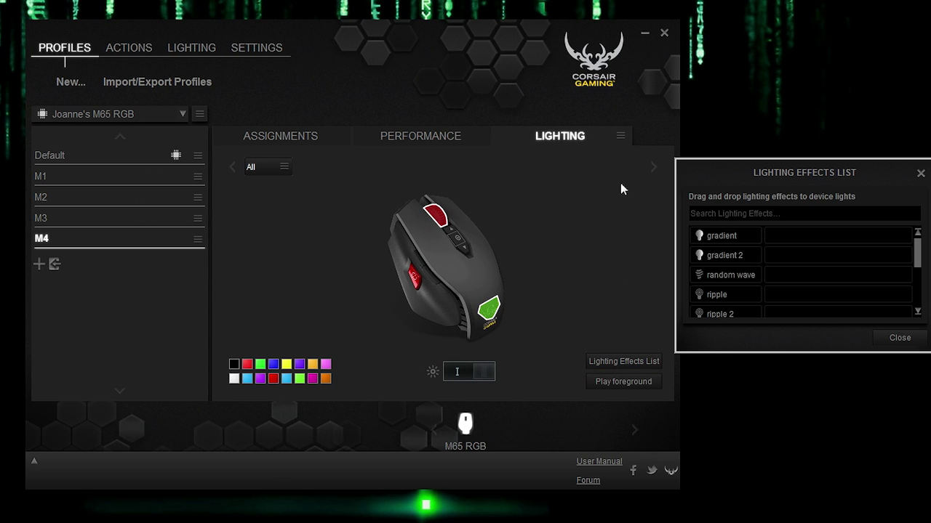
scroll(808, 305, down, 4)
scroll(809, 306, up, 4)
drag(738, 252, 499, 317)
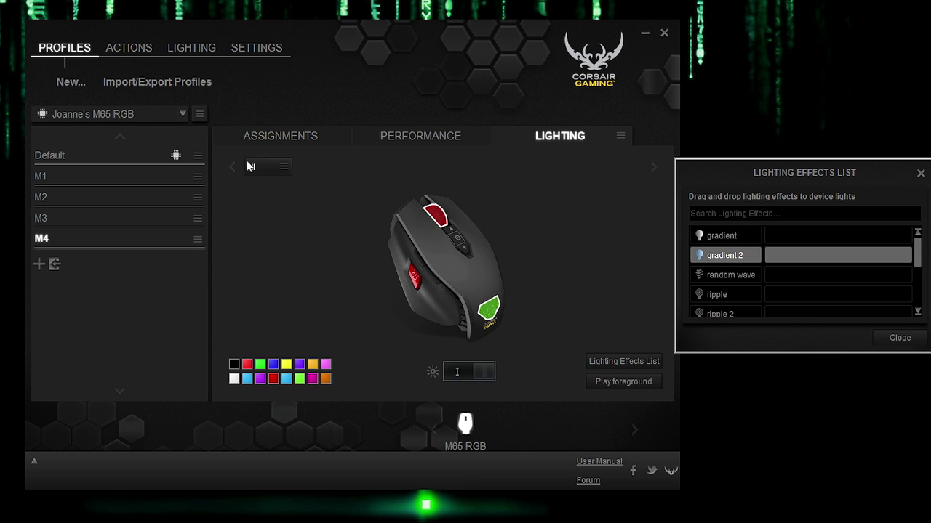
- Look at the top light's and the logo light's effect settings in the lighting editor
right_click(434, 214)
click(464, 237)
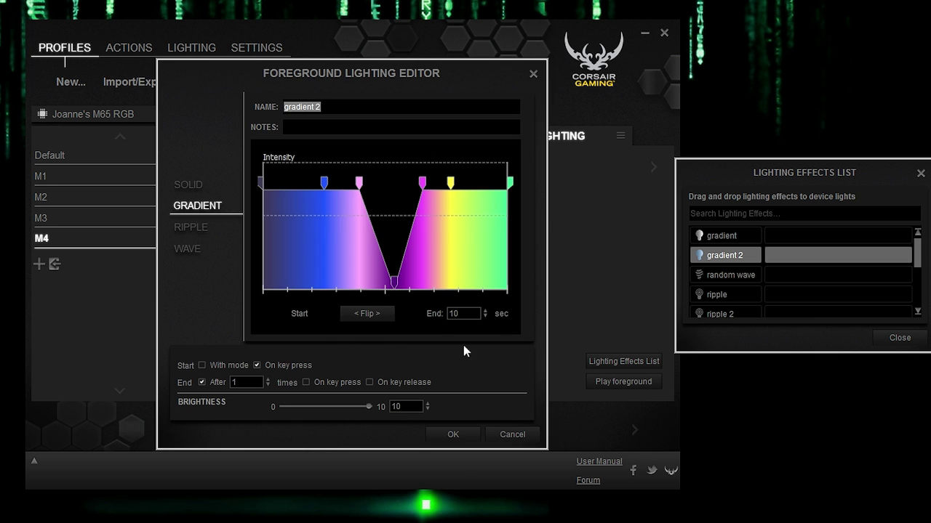
click(541, 69)
right_click(497, 312)
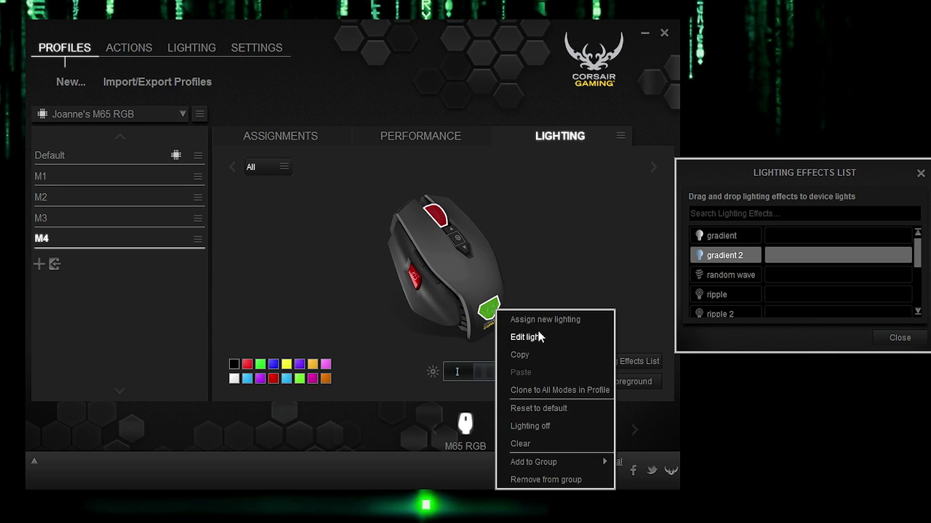
click(529, 336)
click(533, 73)
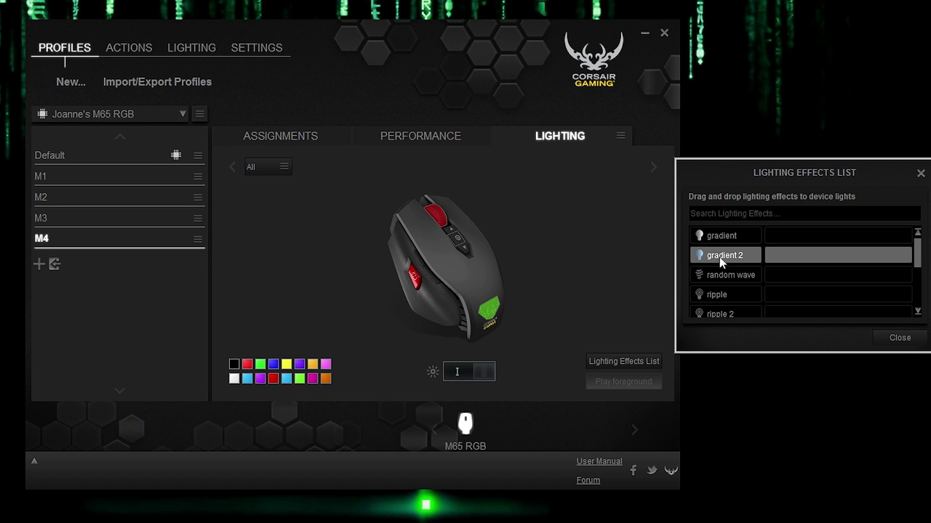
- Apply gradient 2 to the logo and gradient to the top lights, accepting the override
drag(719, 255, 500, 323)
drag(718, 235, 441, 210)
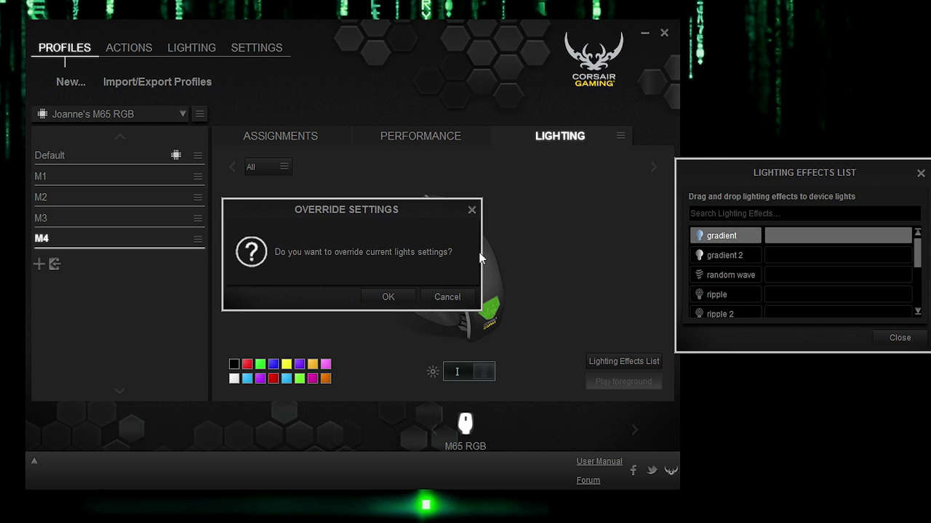
click(388, 297)
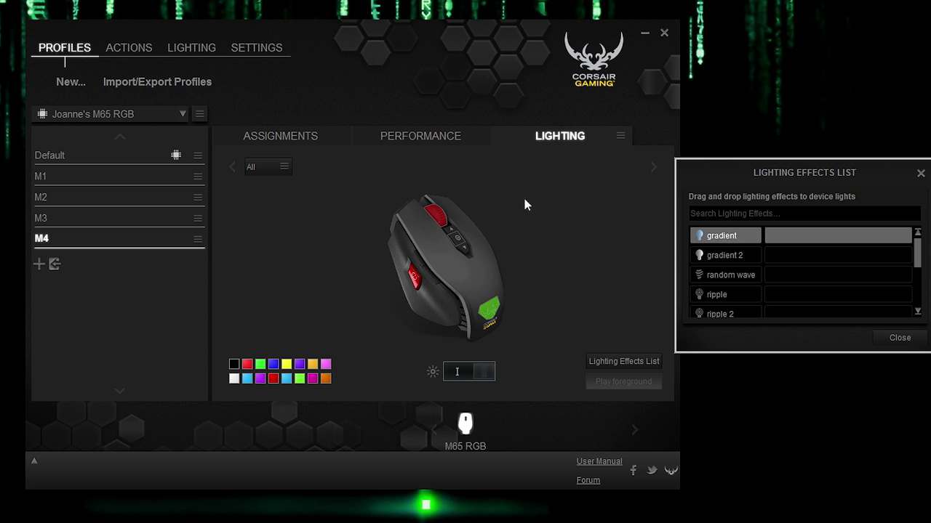
- Review the top light's gradient and the logo's gradient 2 settings in the editor
right_click(432, 220)
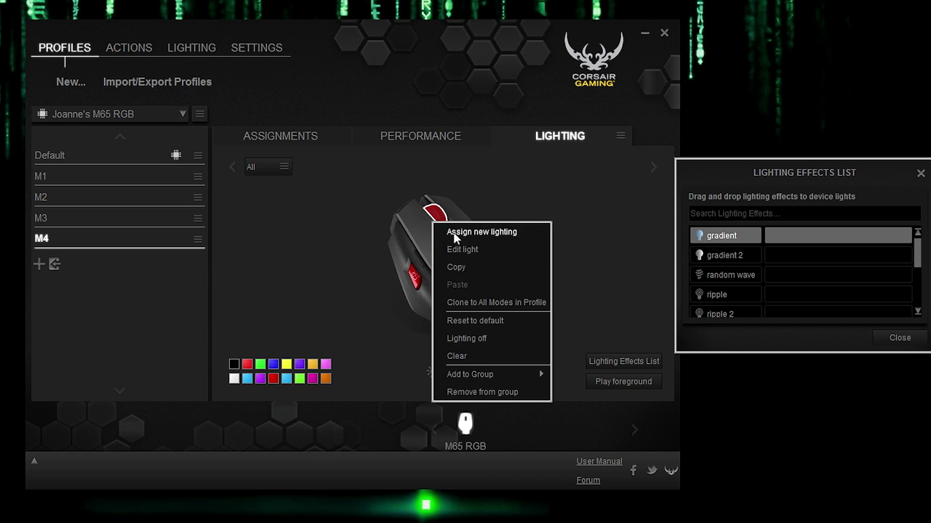
click(451, 245)
click(532, 74)
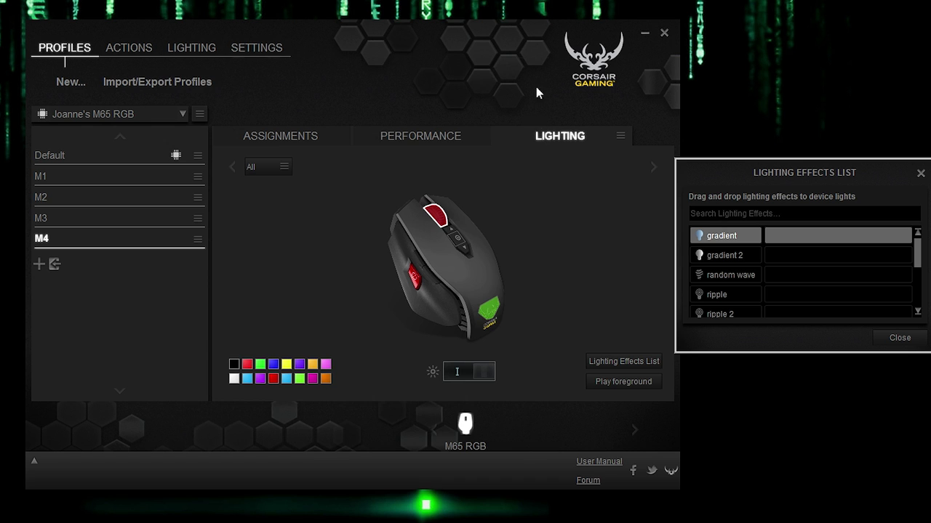
right_click(492, 307)
click(536, 331)
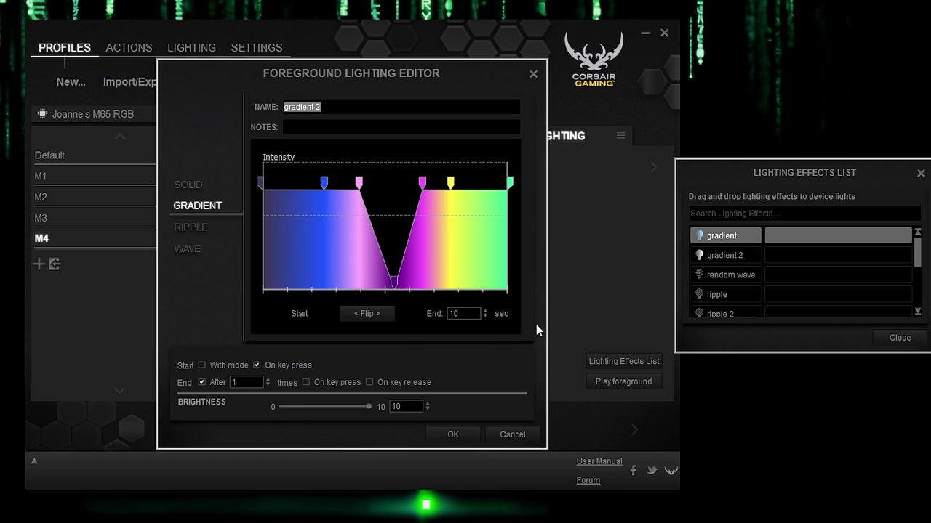
click(533, 73)
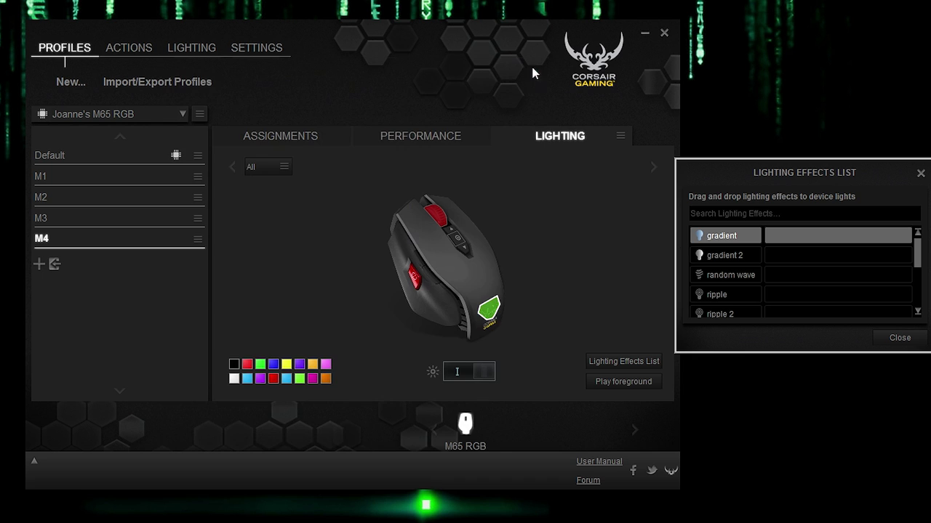
click(600, 282)
- Uncheck End 'After 1 times' for the logo's gradient 2 effect and save
click(489, 309)
right_click(497, 308)
click(518, 327)
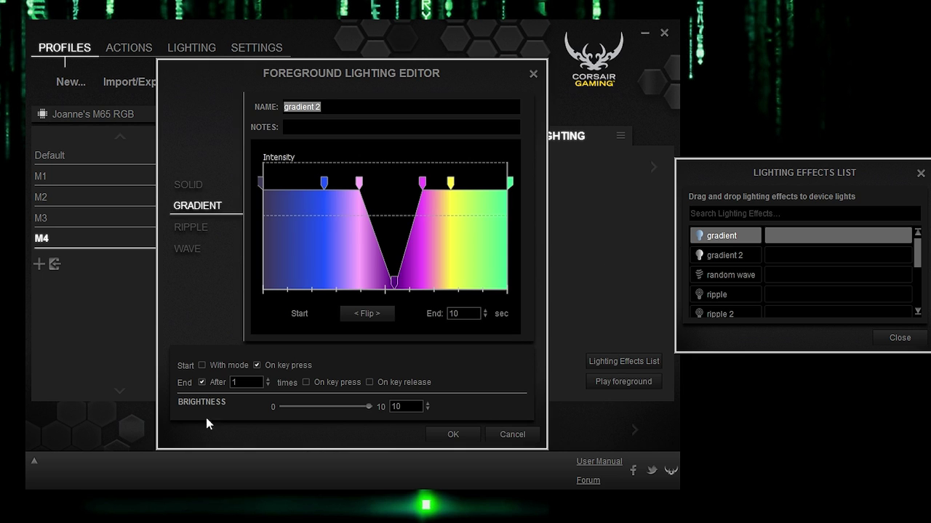
click(202, 383)
click(465, 438)
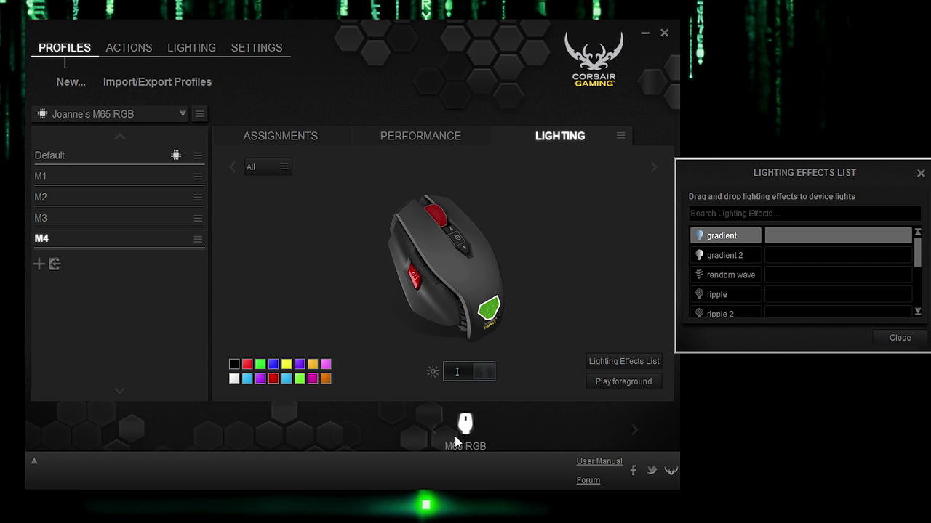
- Uncheck End 'After 1 times' for the top light's gradient effect and save
right_click(442, 208)
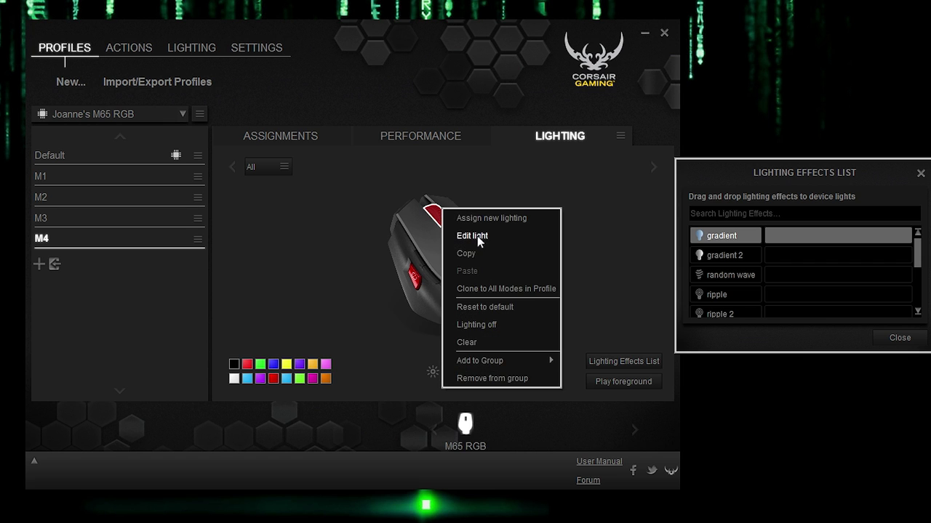
click(477, 235)
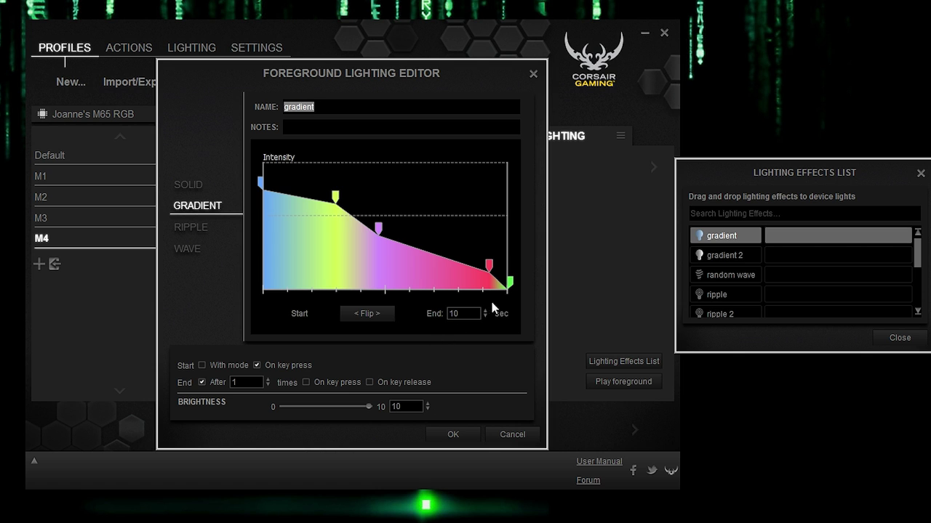
click(202, 382)
click(453, 436)
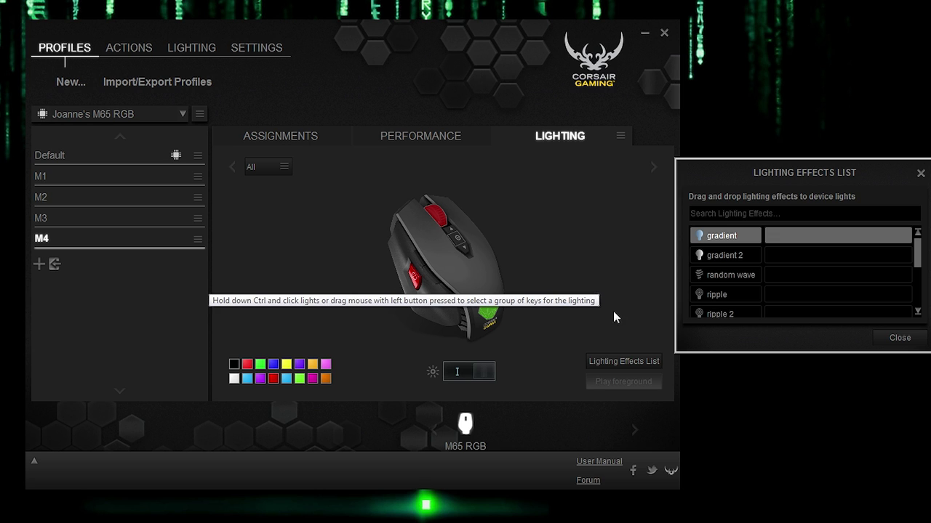
click(772, 309)
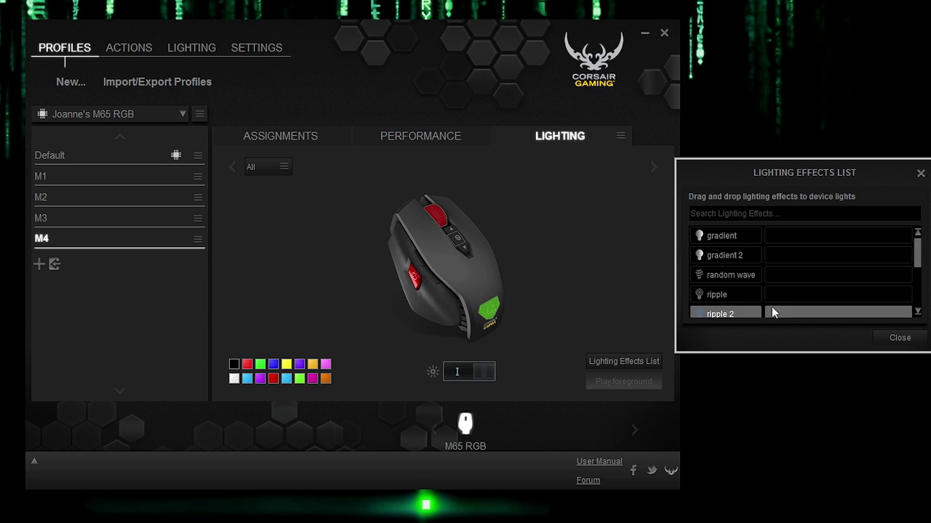
scroll(792, 268, down, 3)
click(783, 308)
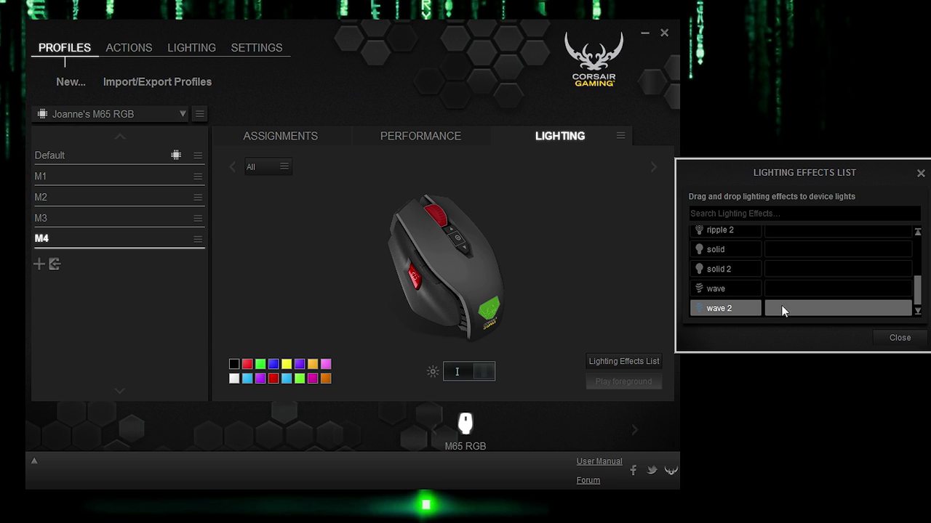
click(256, 163)
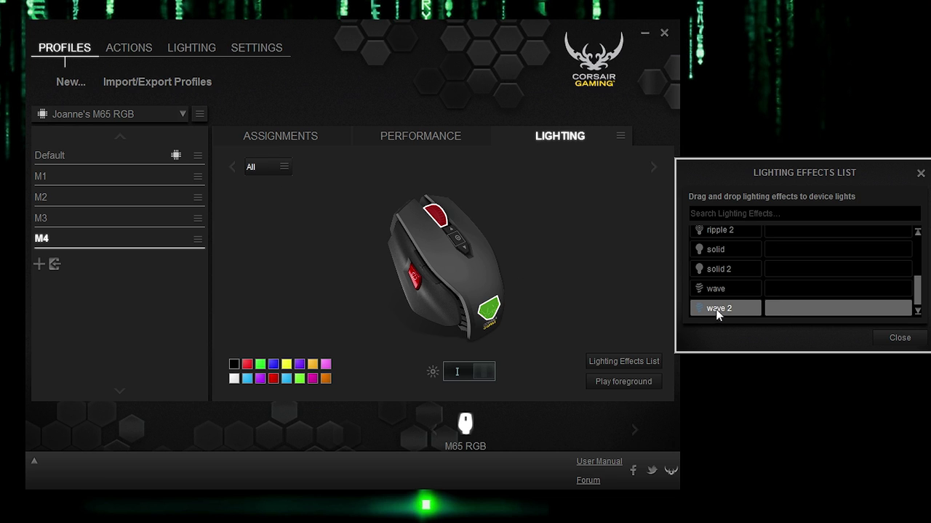
drag(718, 313, 487, 328)
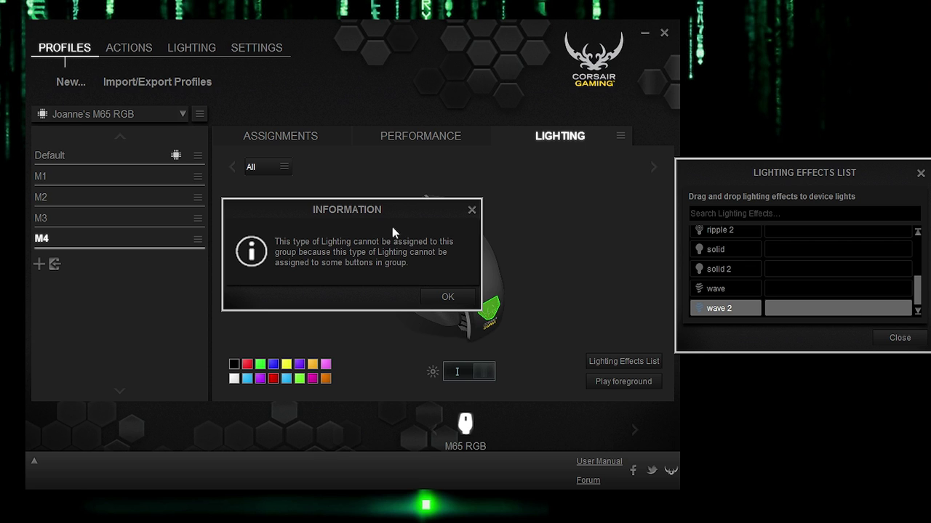
click(471, 211)
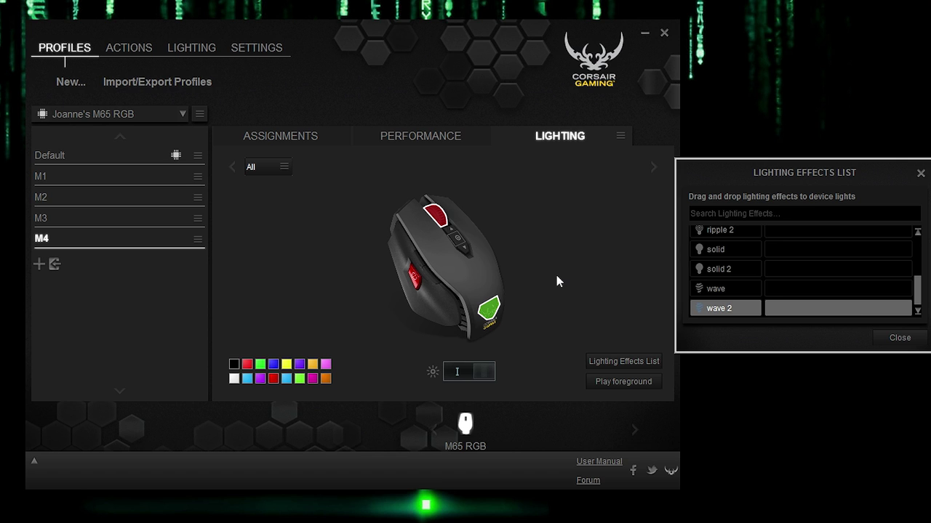
scroll(807, 274, up, 2)
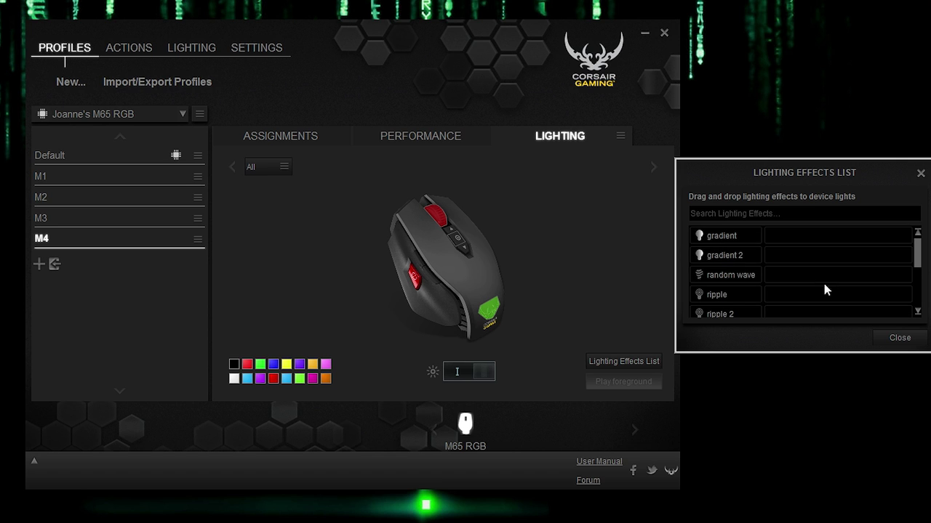